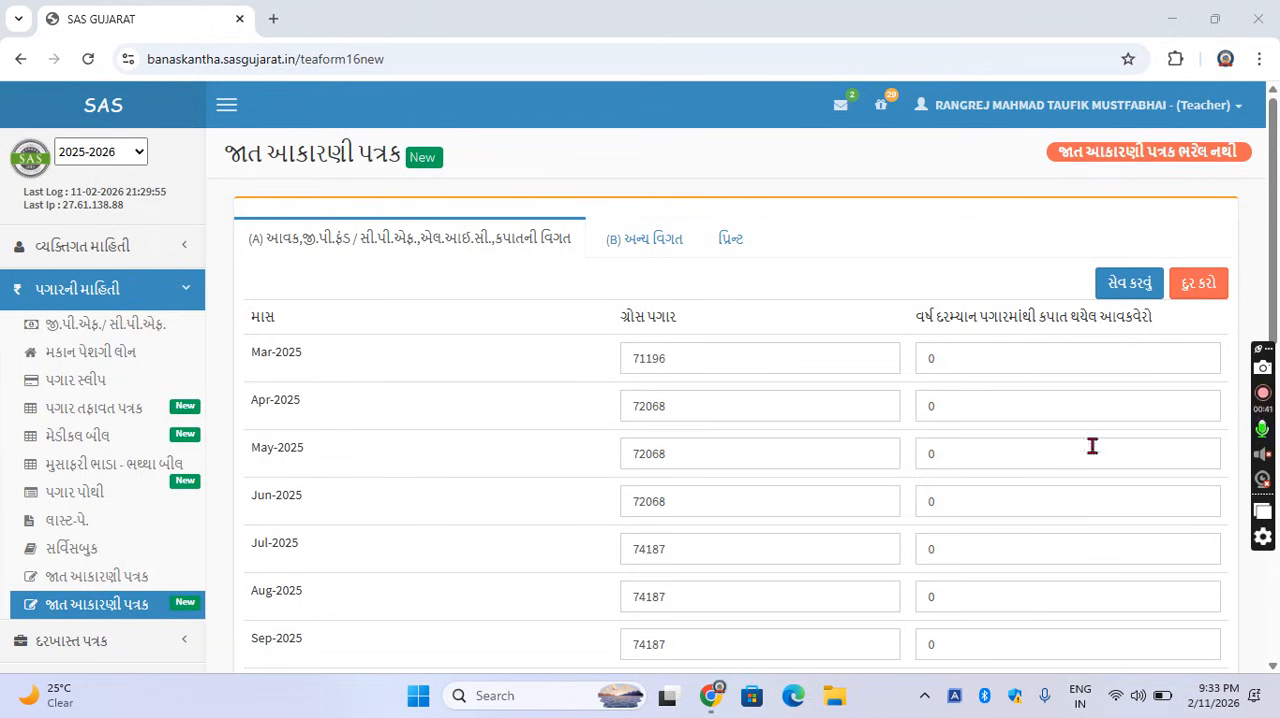
Open the New version of the જાત આકારણી પત્રક form under પગારની માહિતી.
click(145, 304)
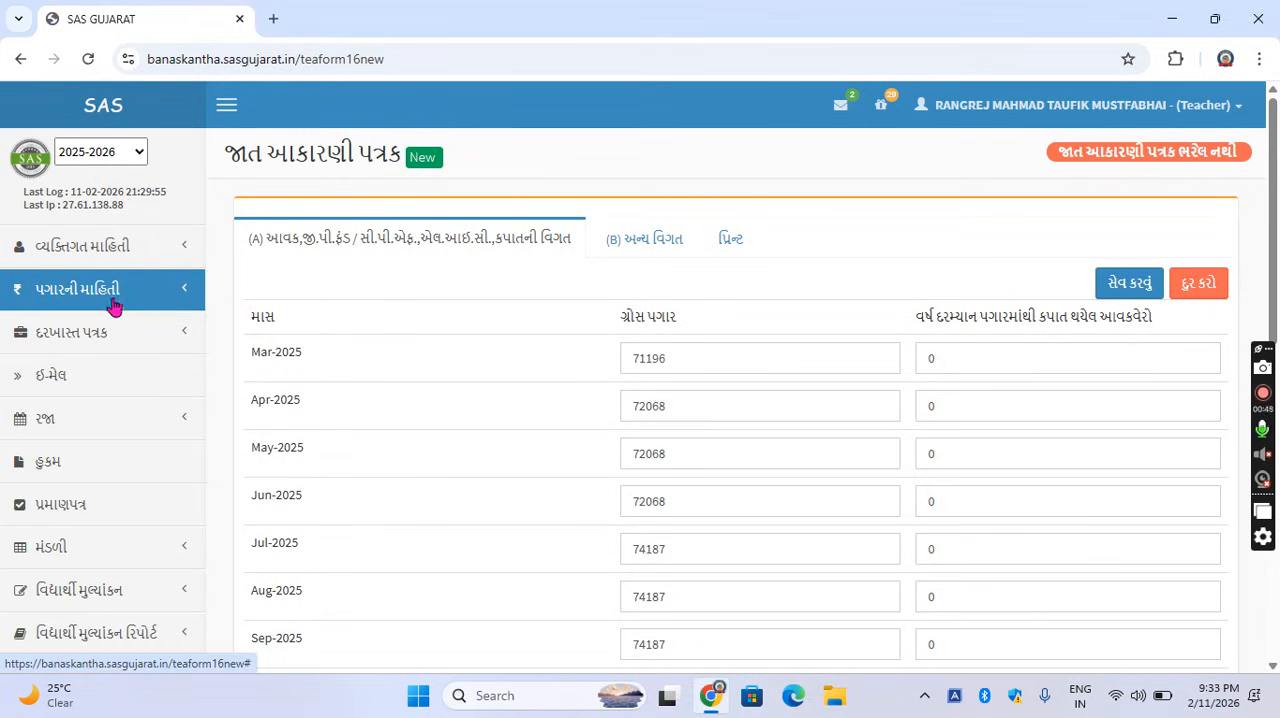
click(153, 298)
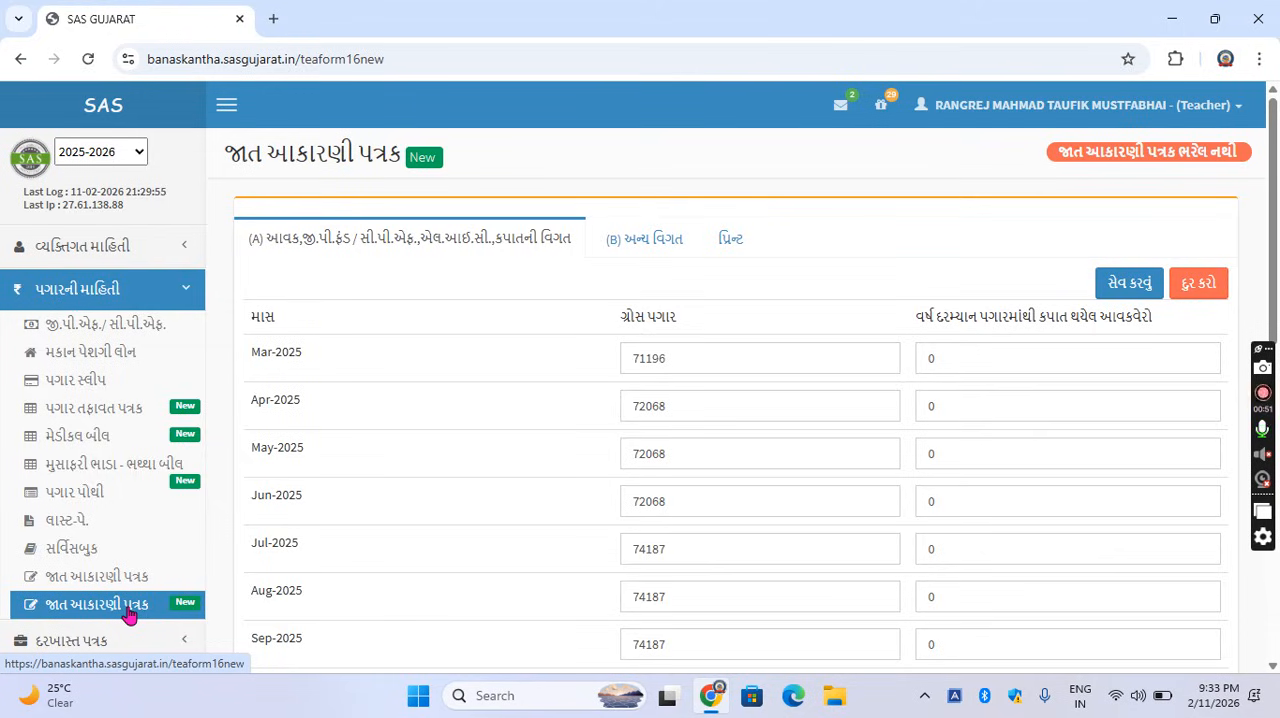
click(130, 605)
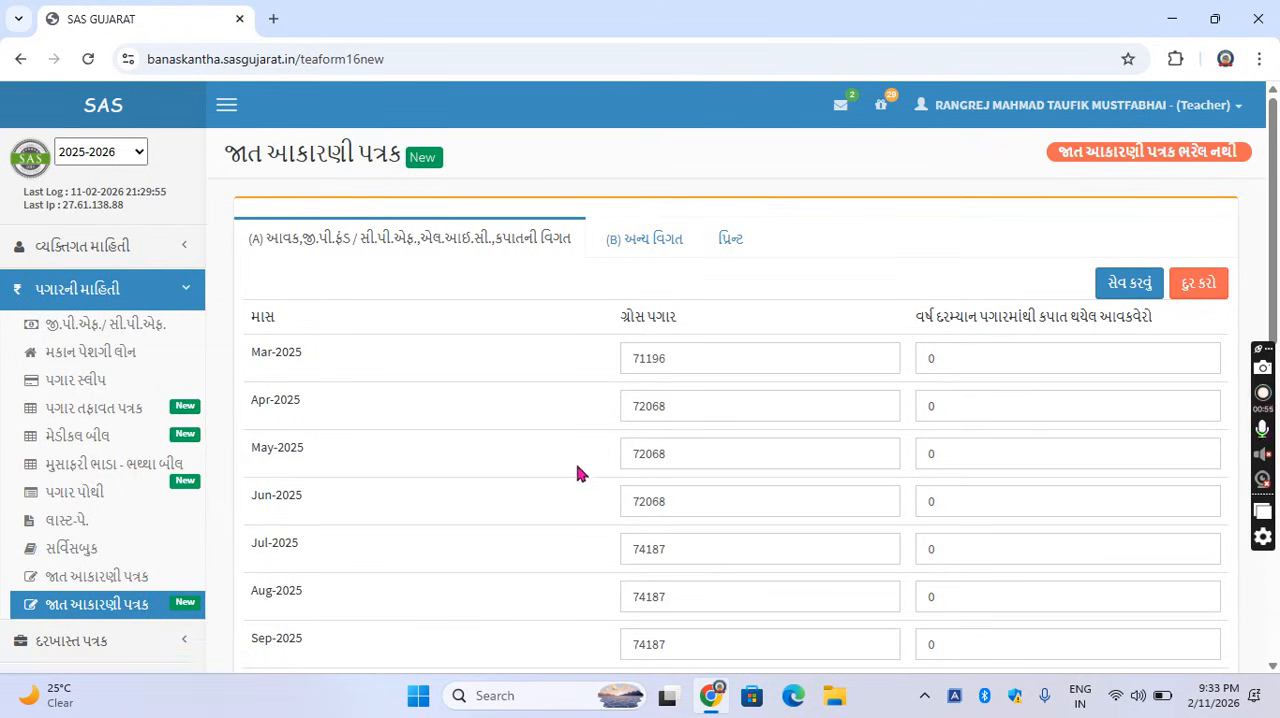
Fill in the Feb-2026 row with the January gross salary of 75534 and 0 for deducted income tax.
scroll(580, 465, down, 2)
scroll(588, 380, down, 1)
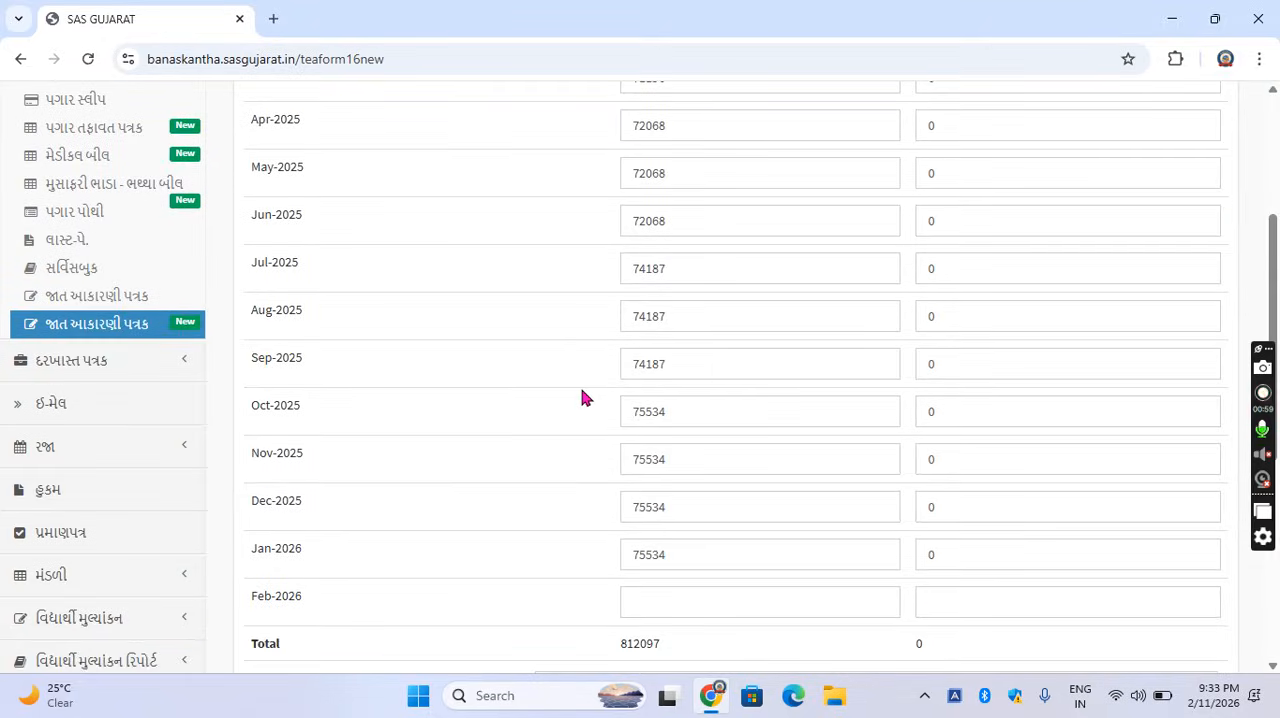
scroll(585, 398, down, 1)
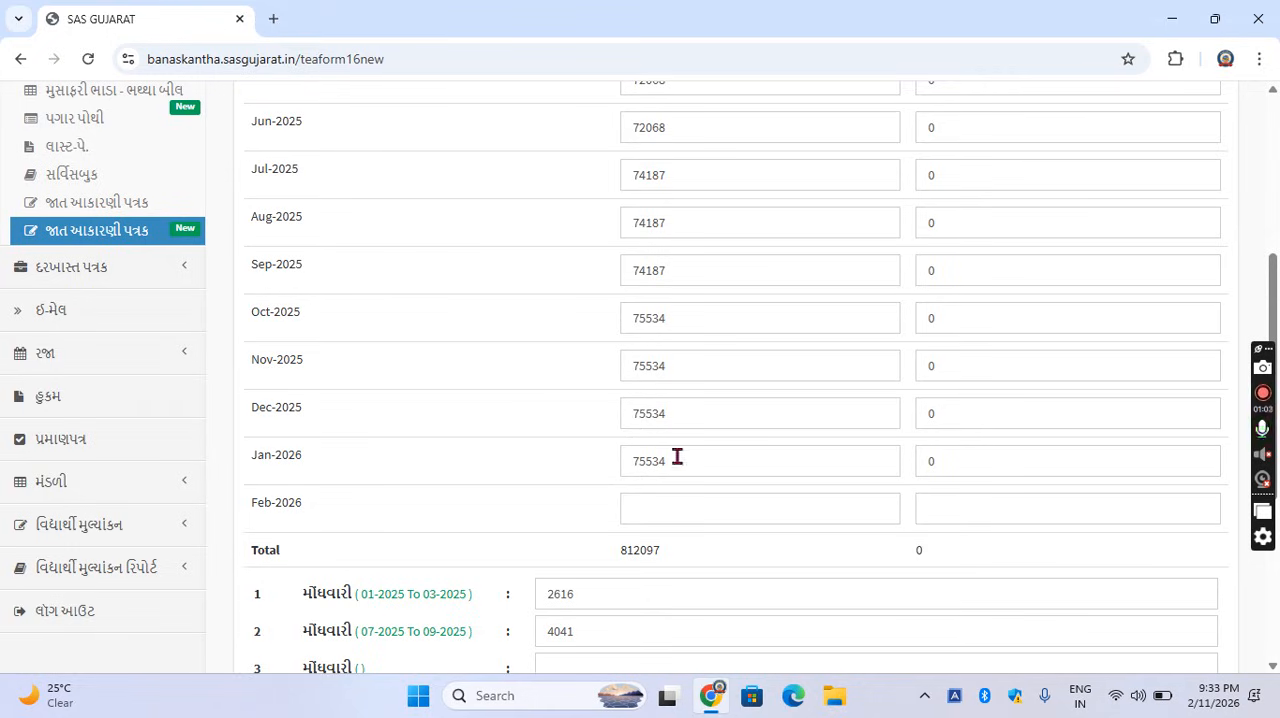
drag(677, 458, 617, 466)
key(ctrl+c)
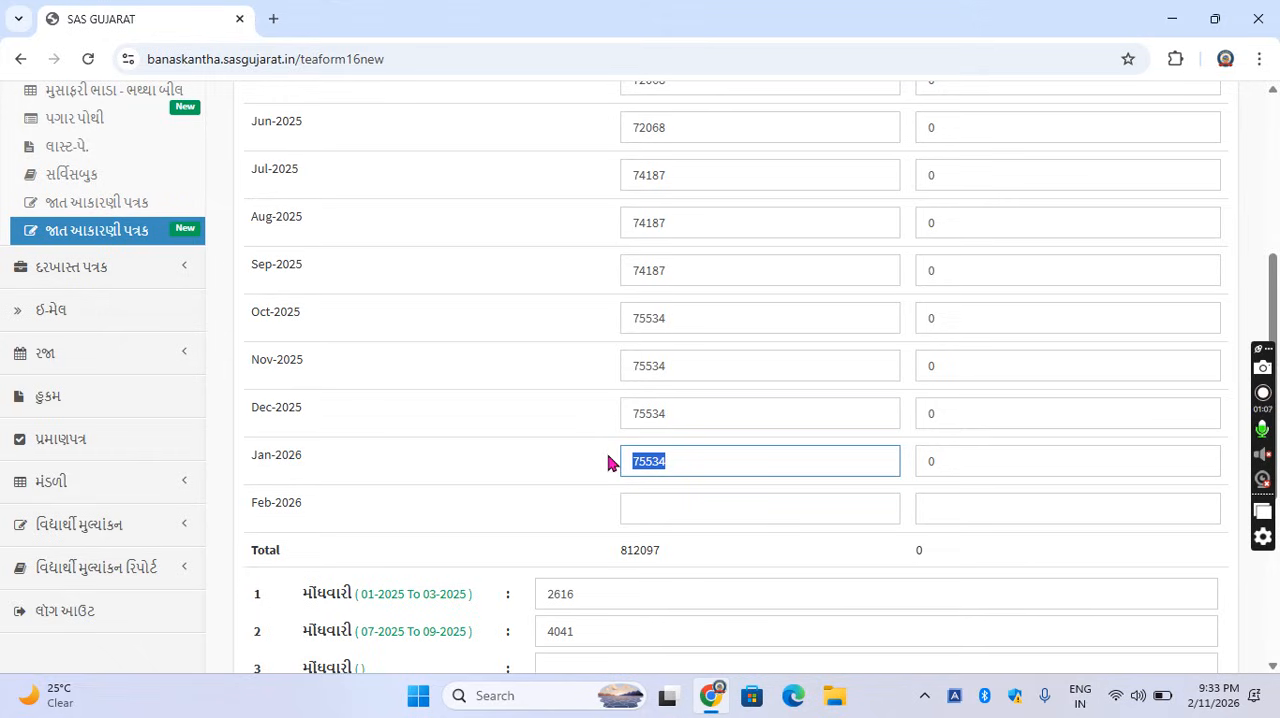
click(673, 510)
key(ctrl+v)
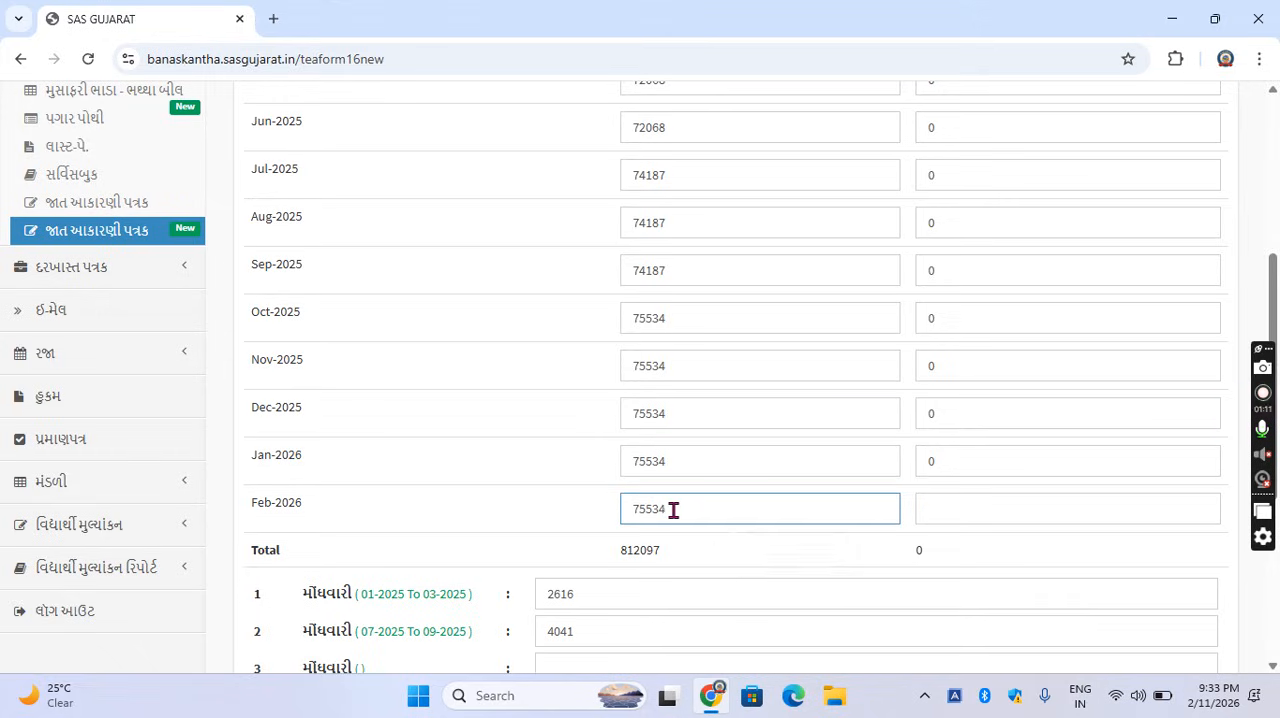
key(Tab)
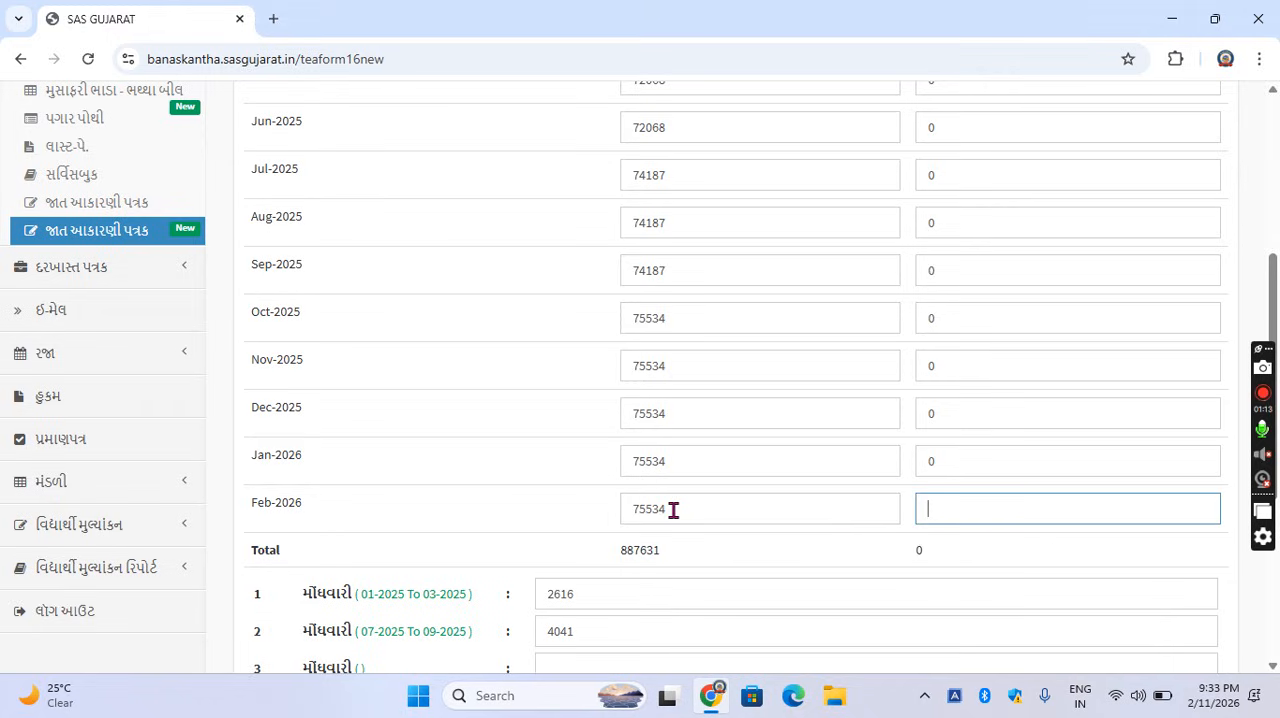
text(0)
key(Tab)
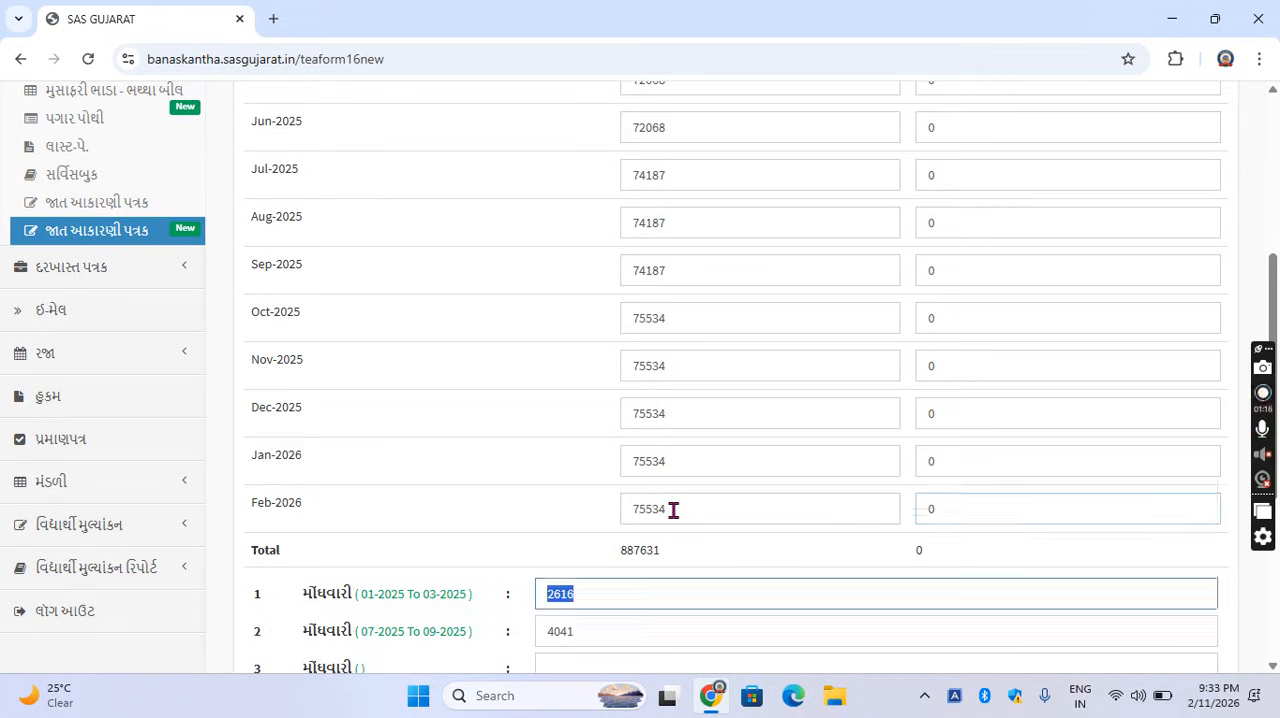
Set row 8, અન્ય, to 30000 and save part (A) of the form.
scroll(657, 503, down, 3)
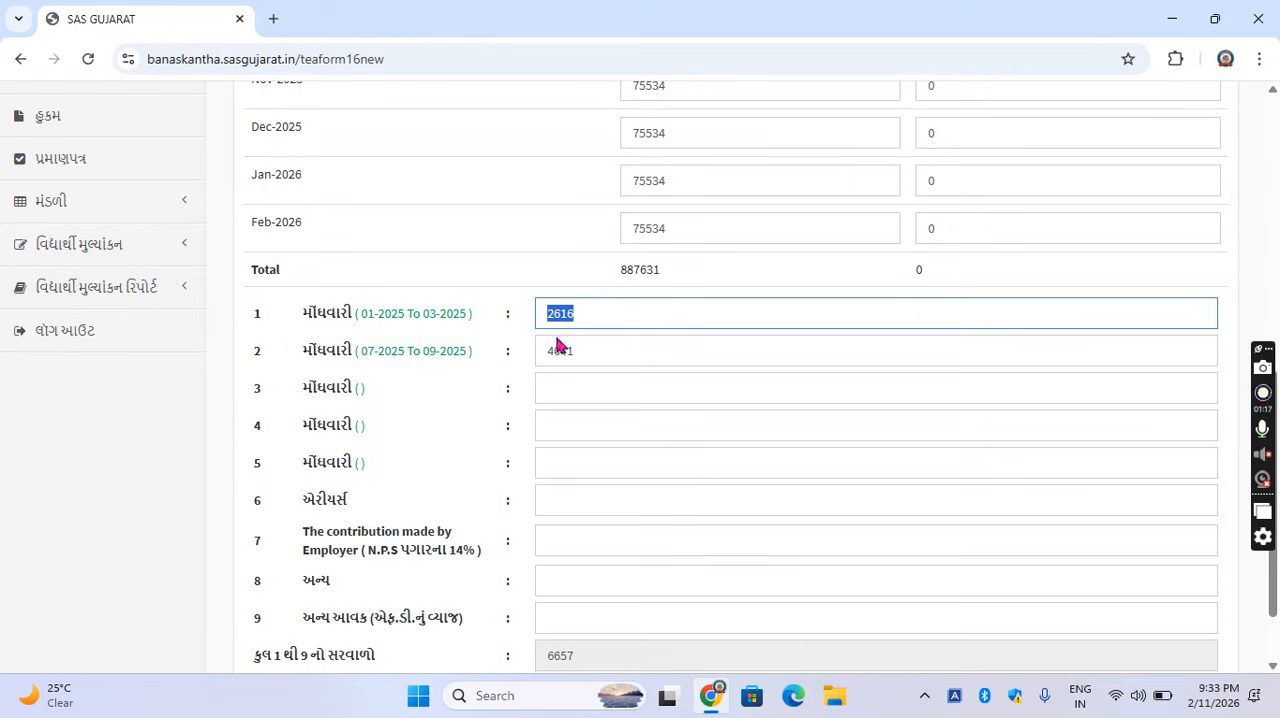
key(Tab)
key(Tab)
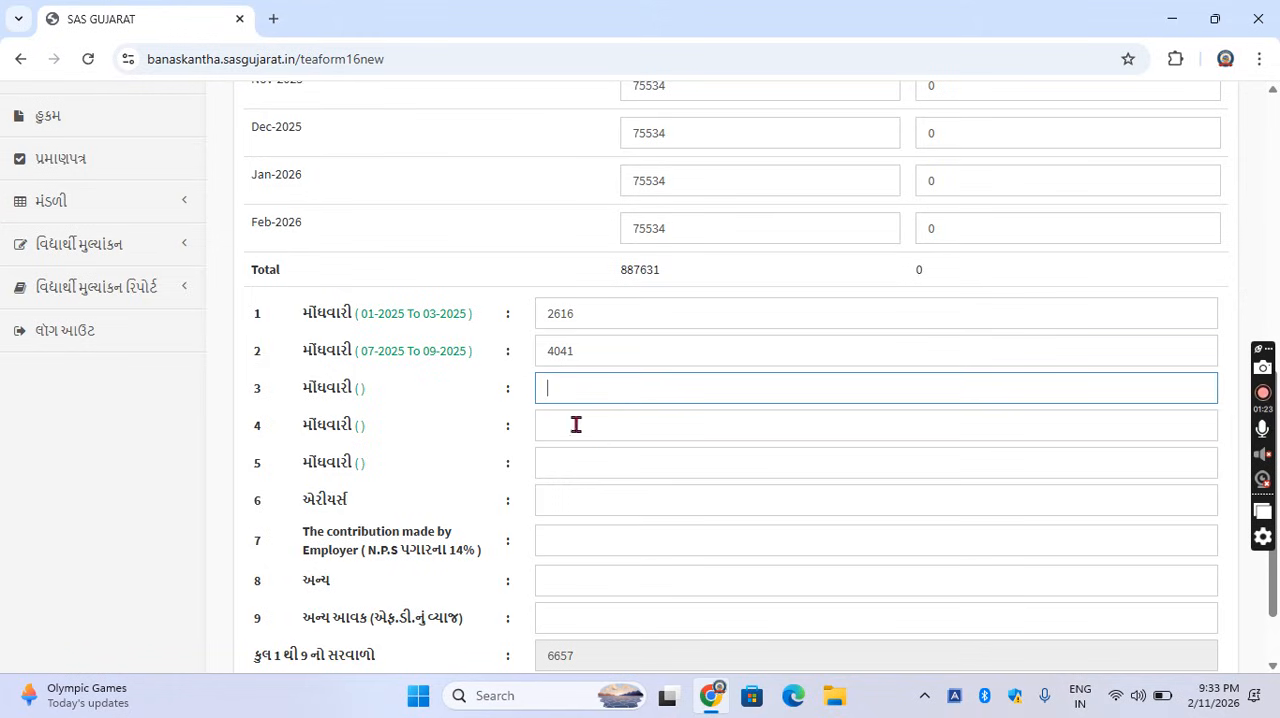
scroll(554, 503, down, 1)
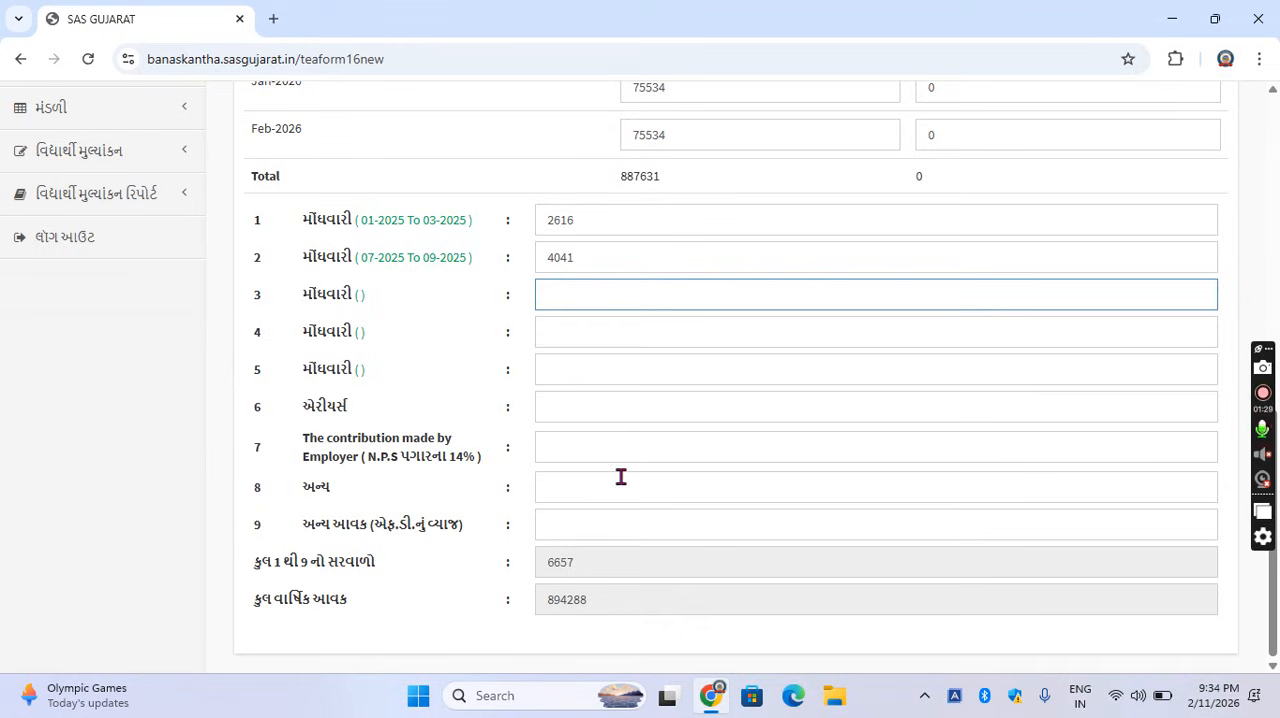
click(560, 495)
text(36)
text(0)
text(0)
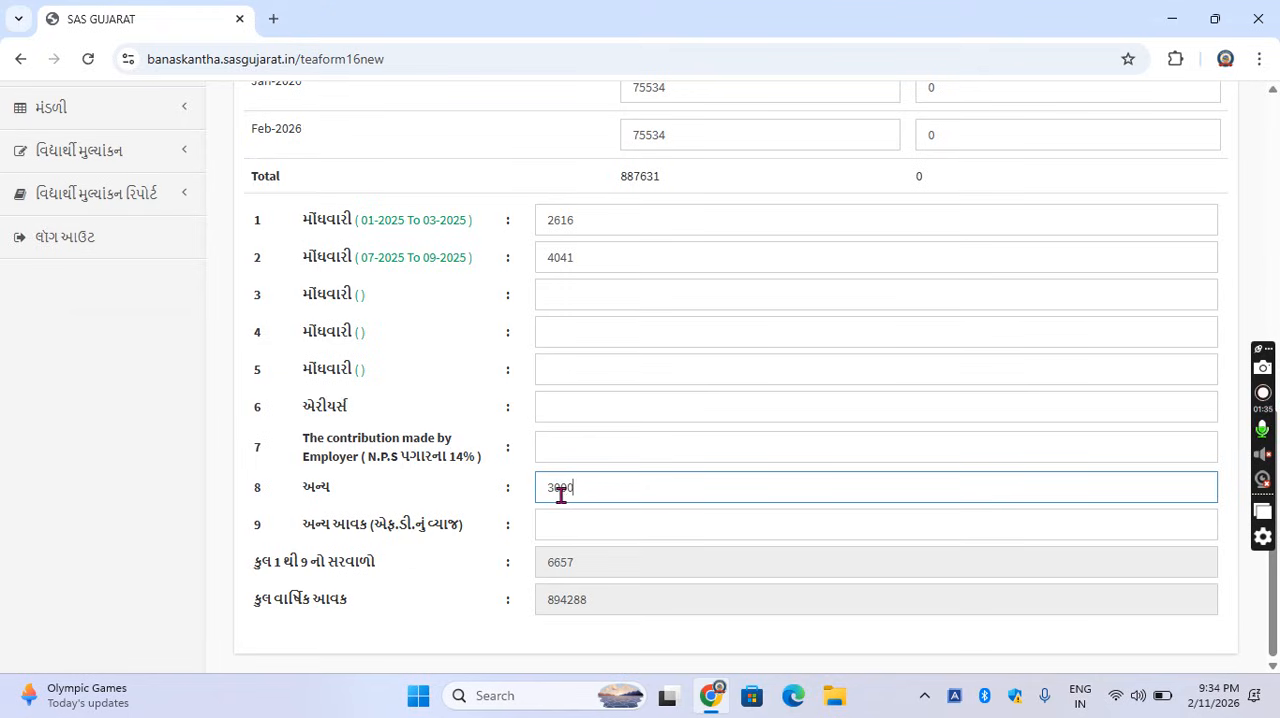
text(0)
click(445, 492)
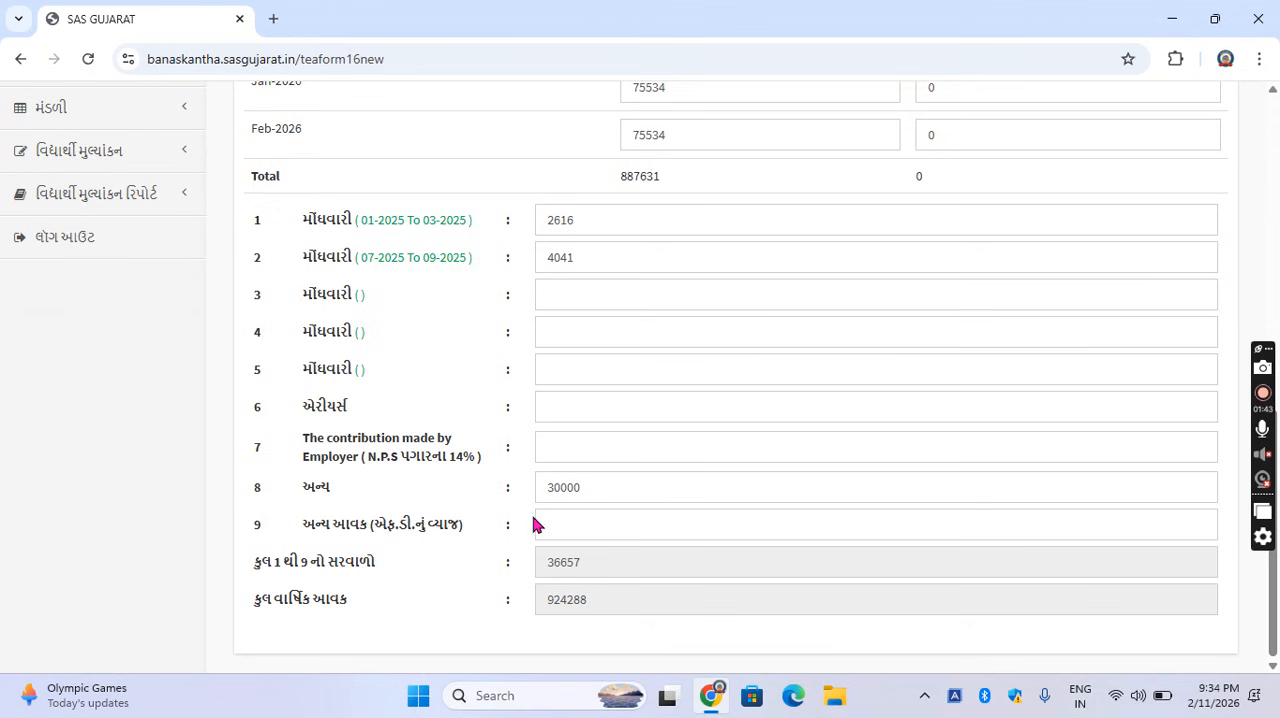
scroll(560, 478, up, 8)
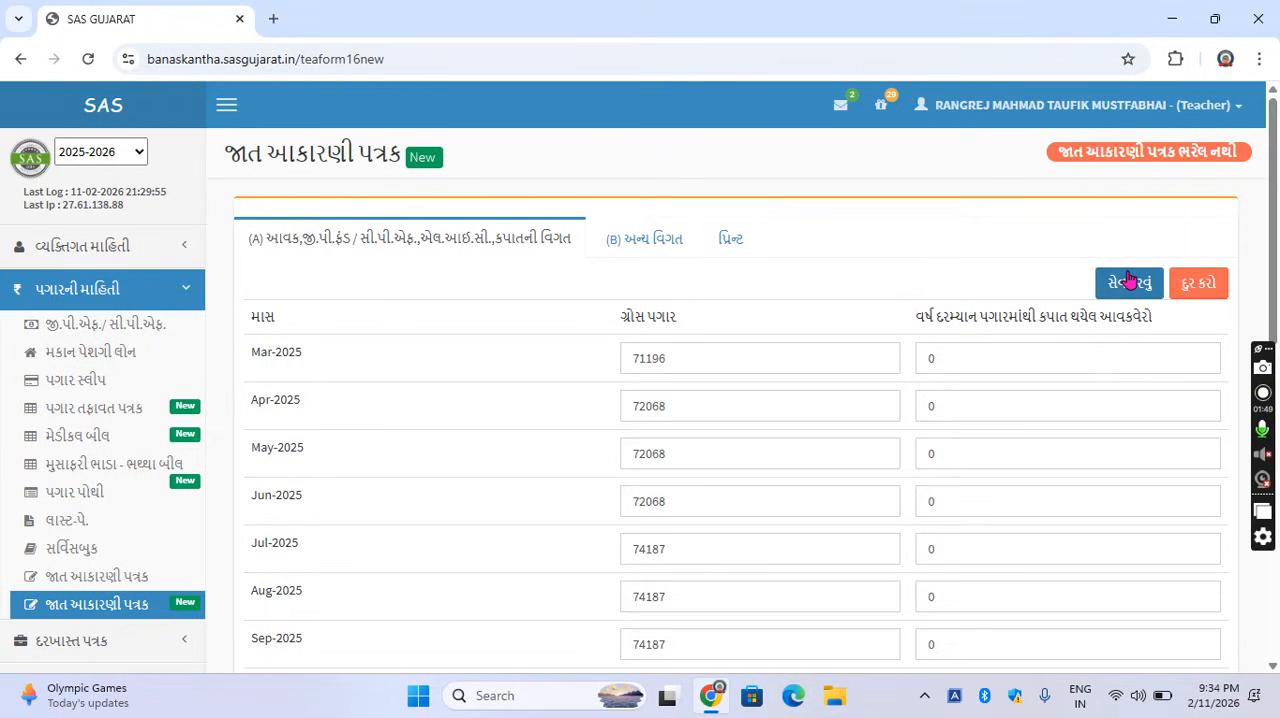
click(1124, 291)
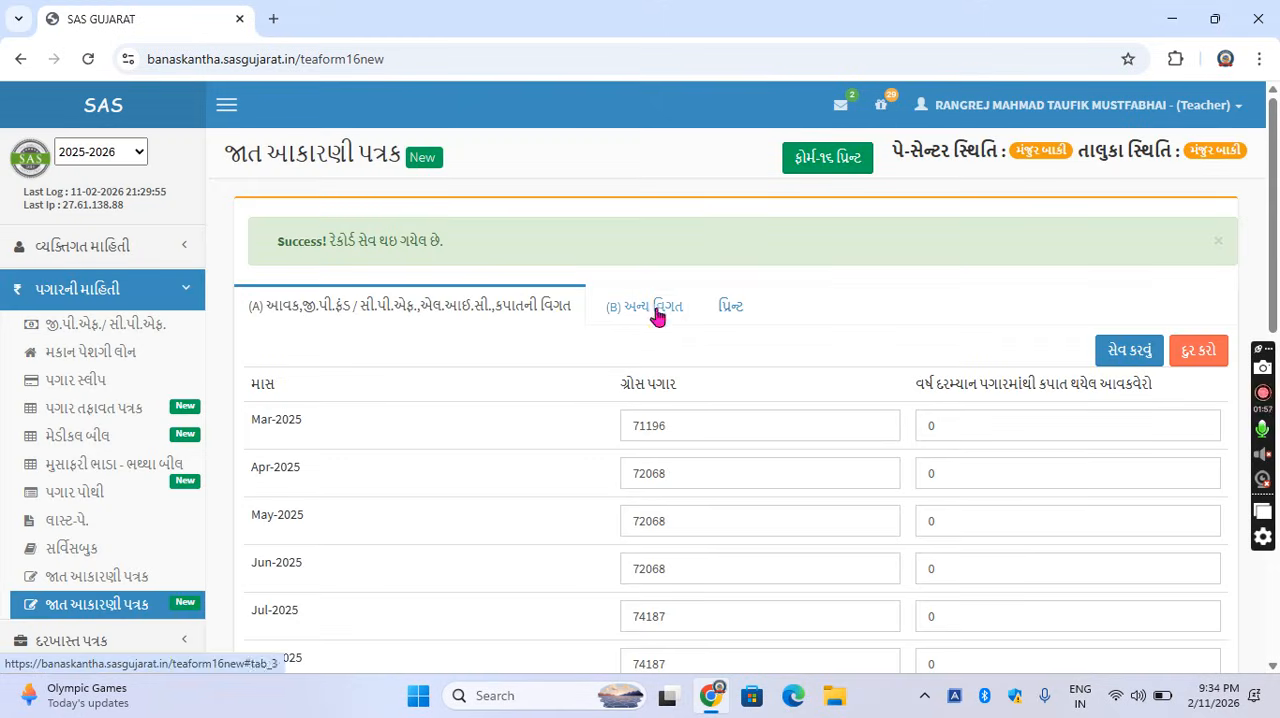
Review the tax computation in part (B) અન્ય વિગત and save it.
click(658, 316)
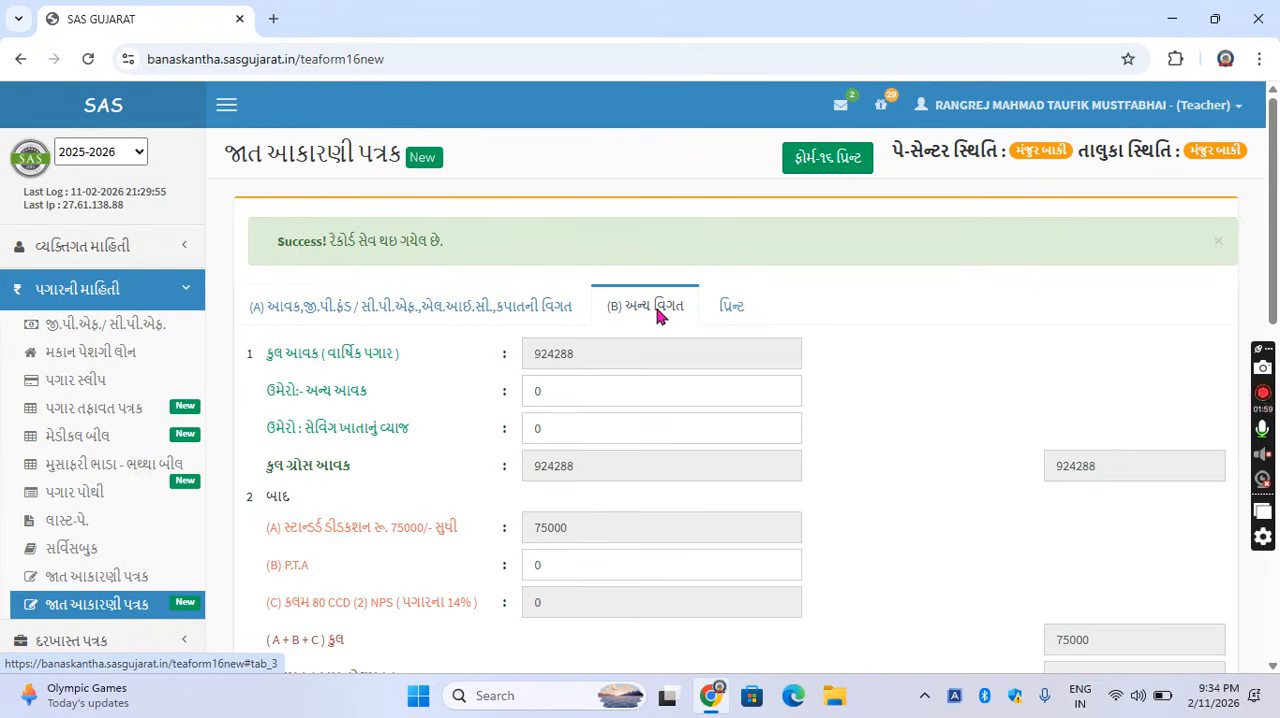
scroll(952, 404, down, 5)
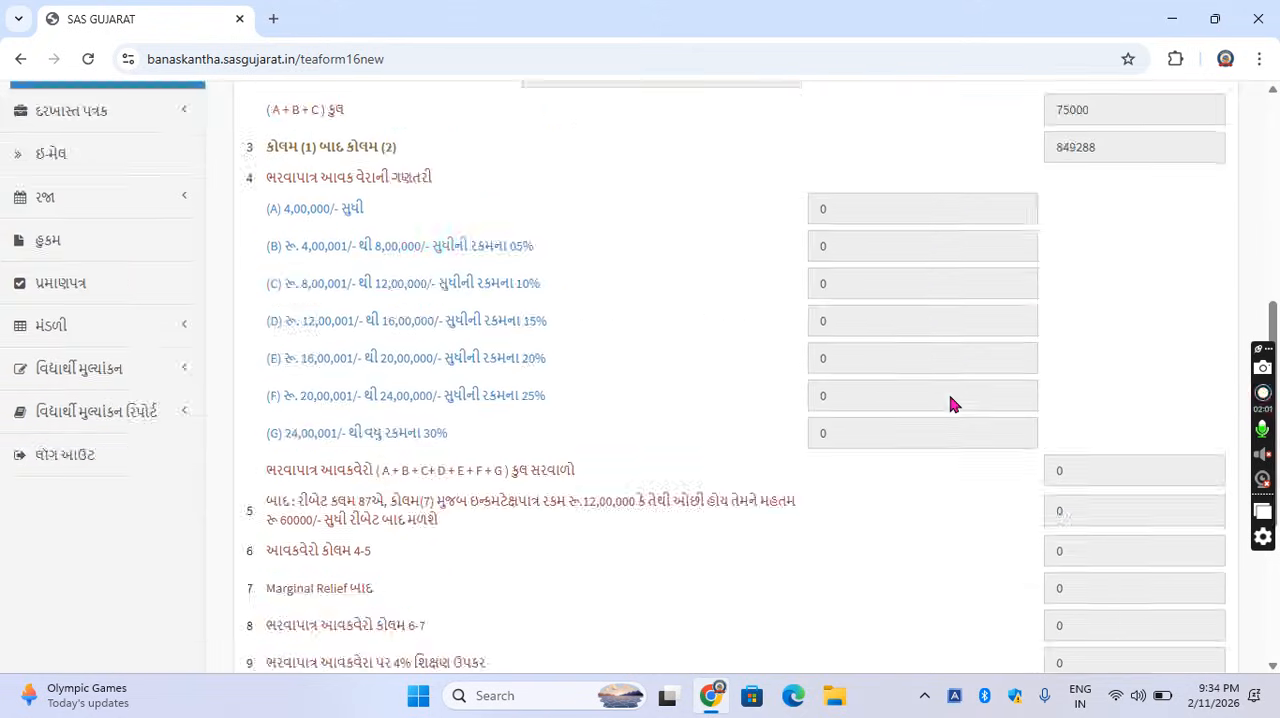
scroll(952, 404, down, 3)
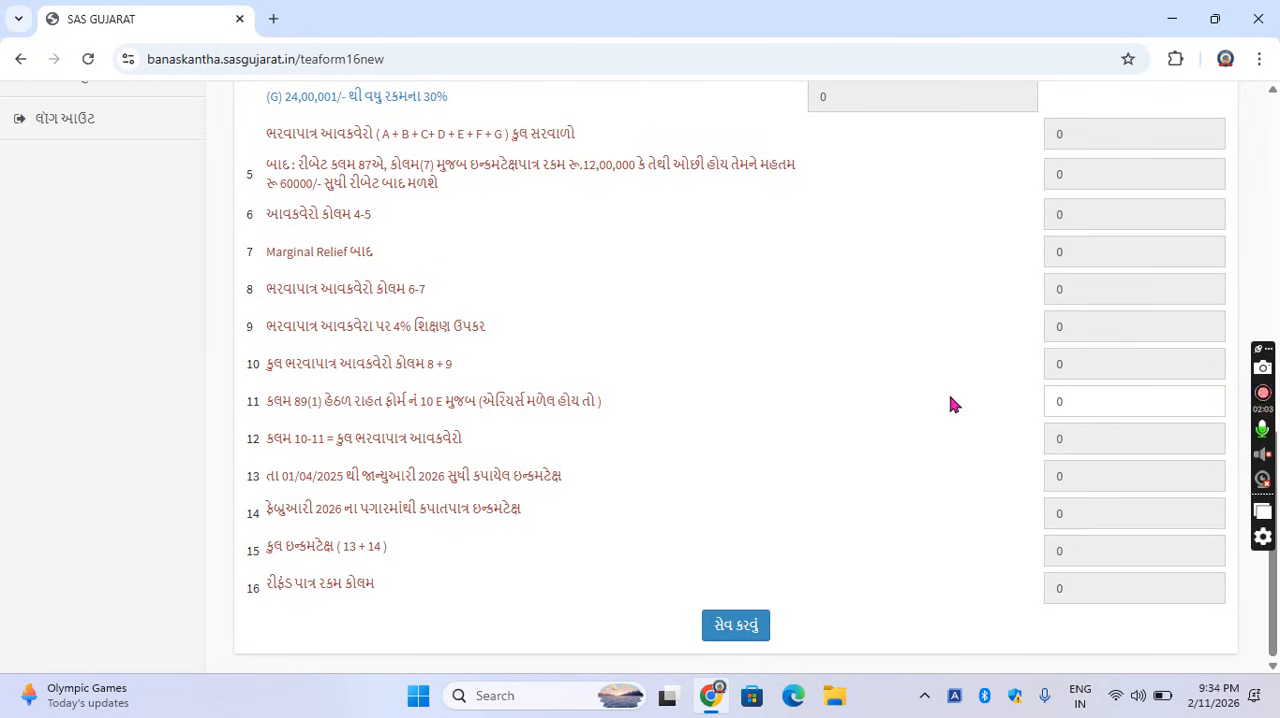
click(750, 630)
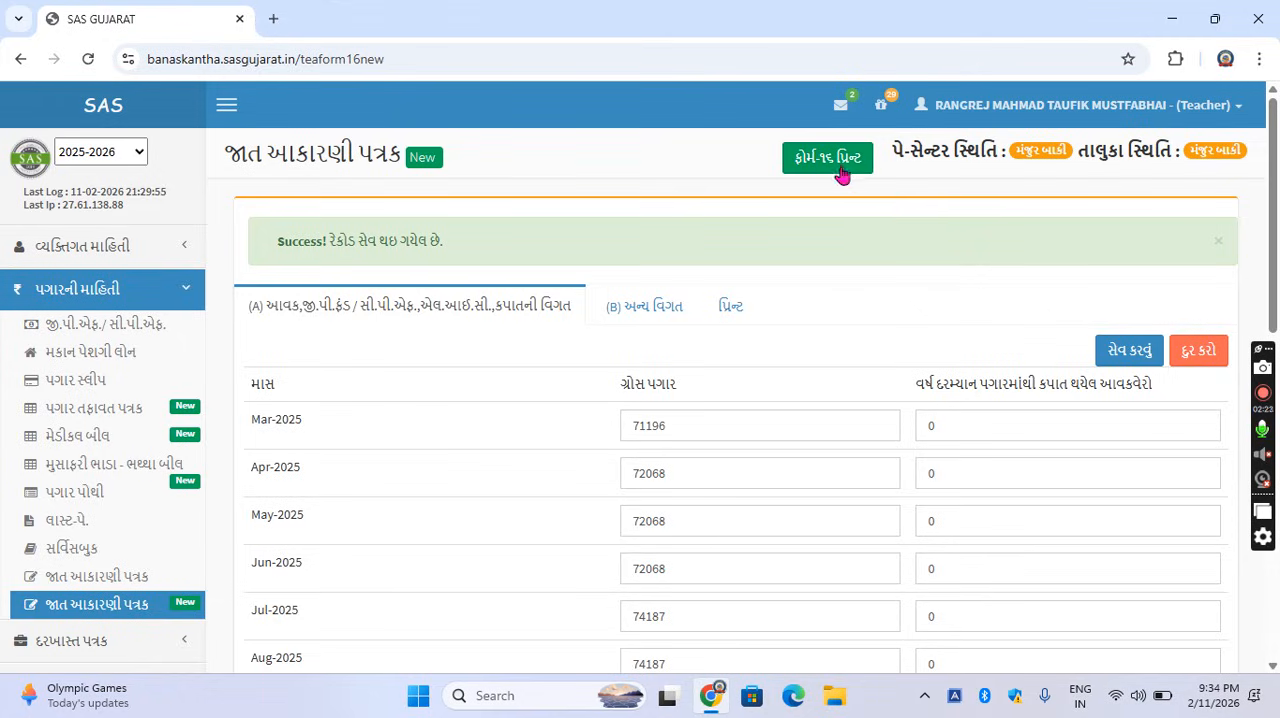
Try to print Form-16 and dismiss the approval notice.
click(840, 170)
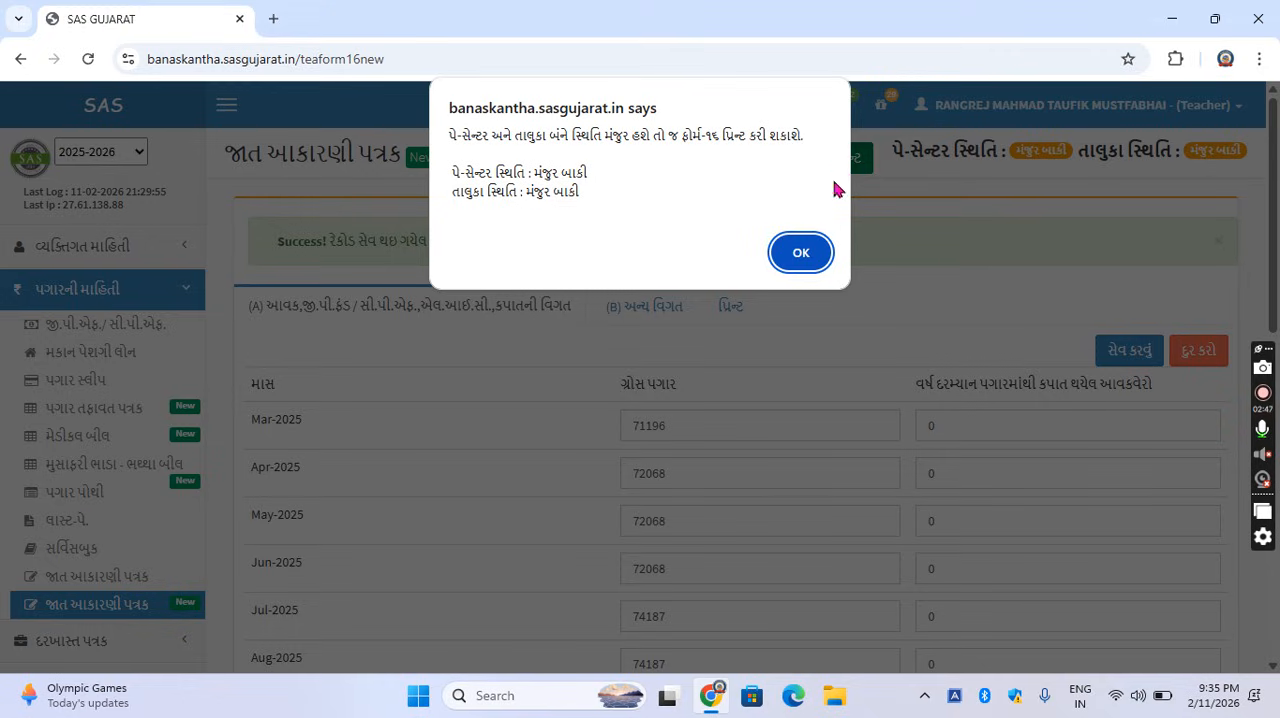
click(813, 252)
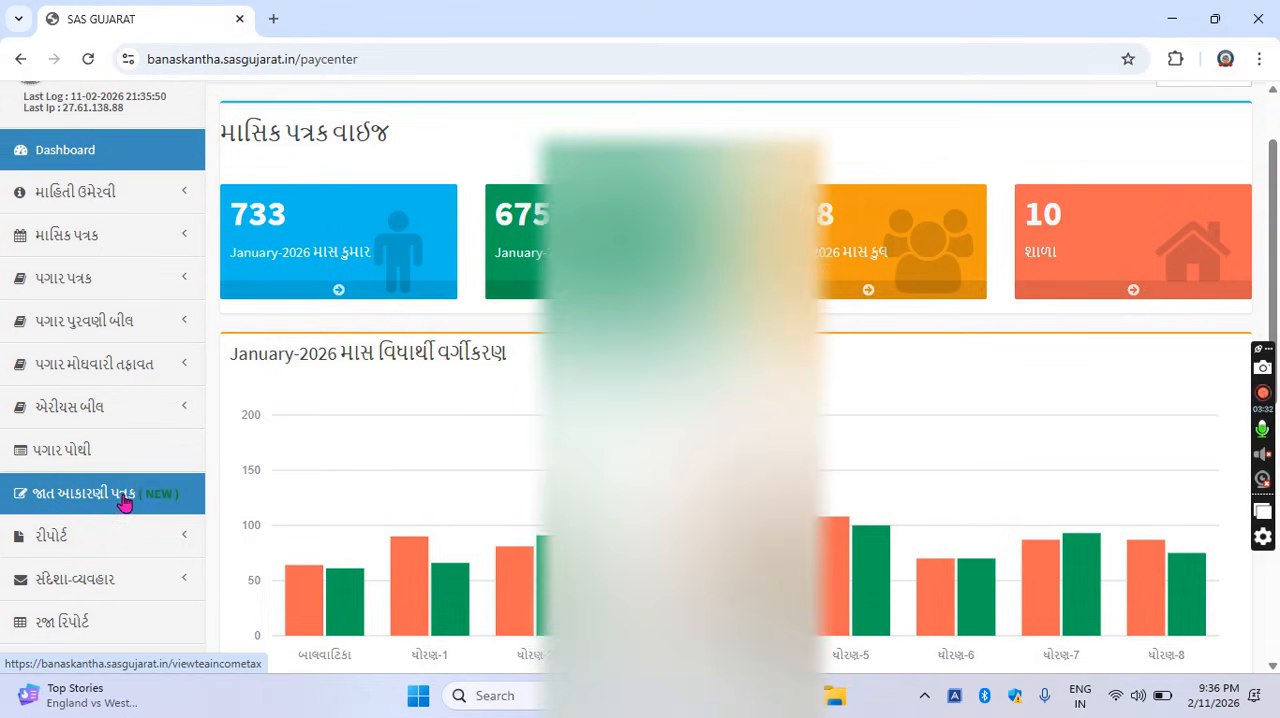
In the pay center account, open the જાત આકારણી પત્રક list and review the English print for the teacher in row 25.
click(121, 497)
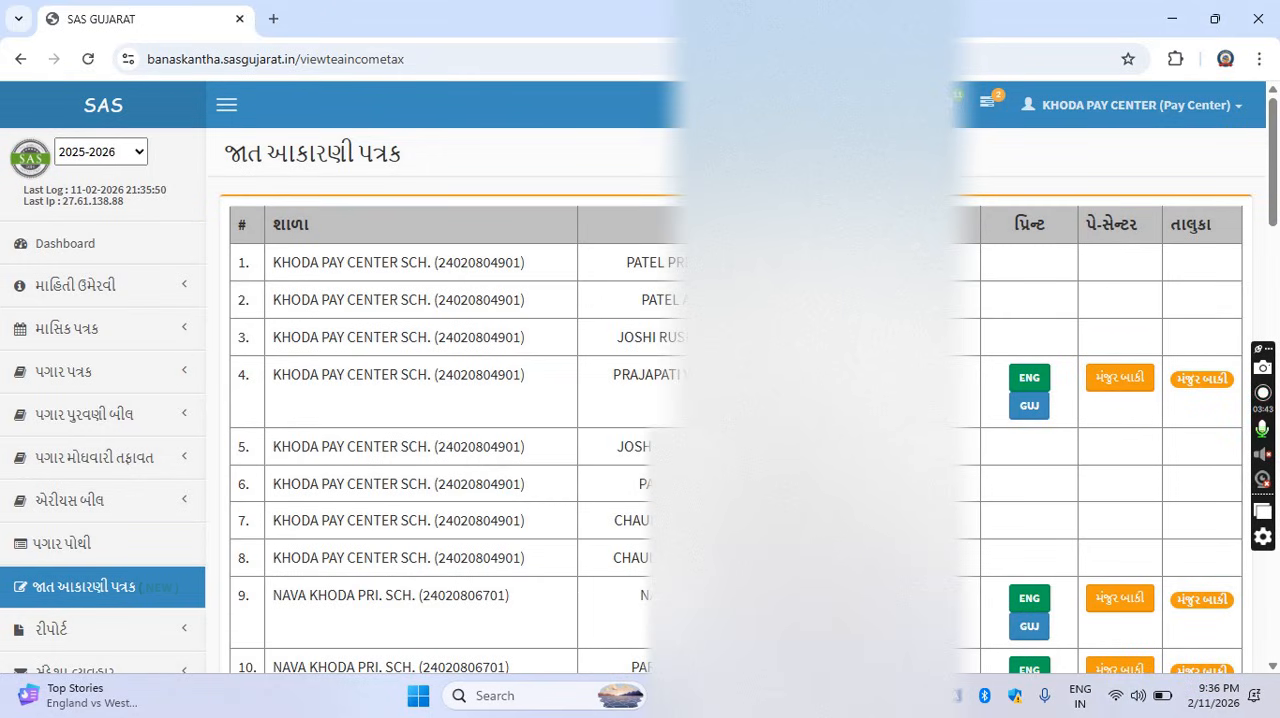
scroll(1207, 547, down, 8)
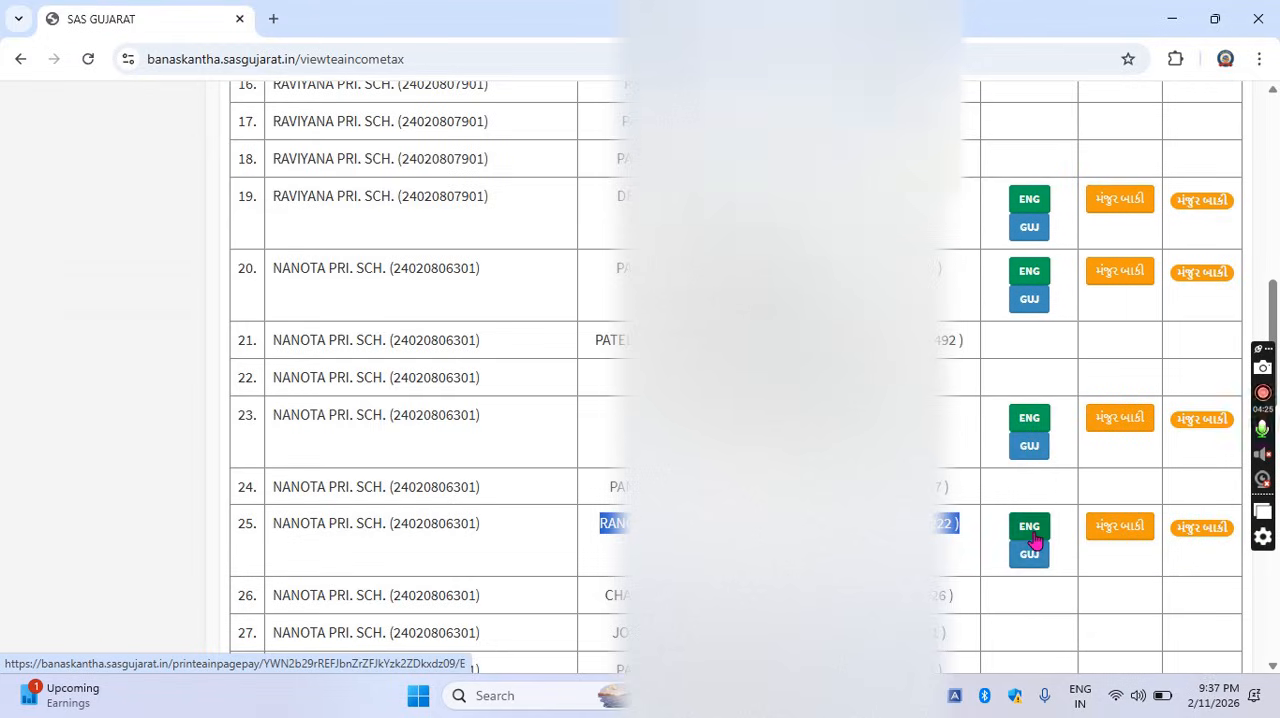
click(1035, 540)
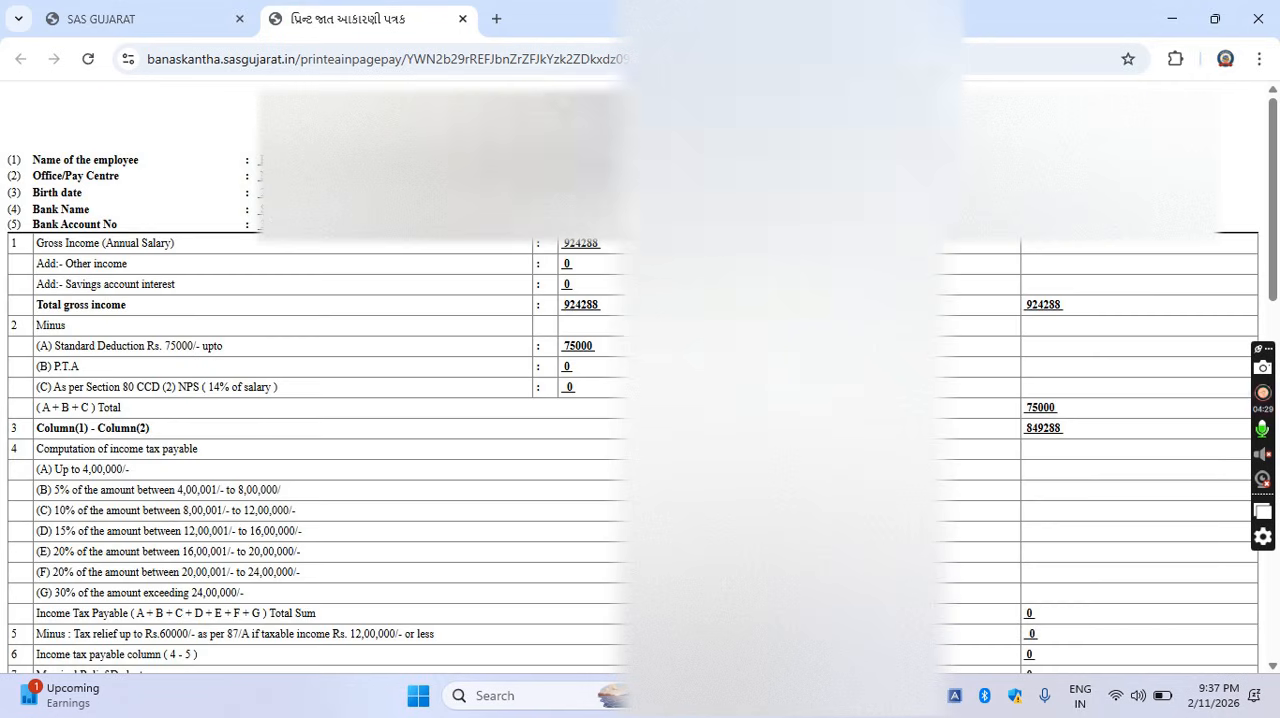
scroll(640, 400, down, 15)
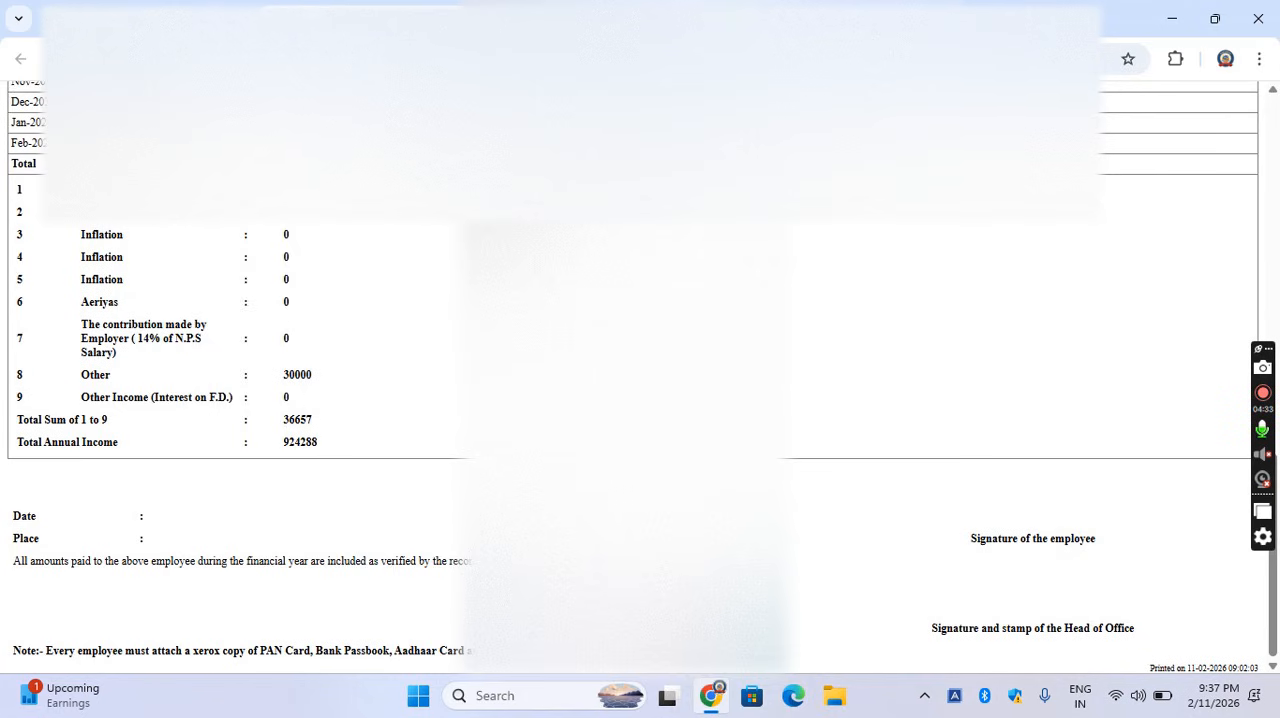
scroll(640, 400, up, 15)
scroll(640, 400, up, 1)
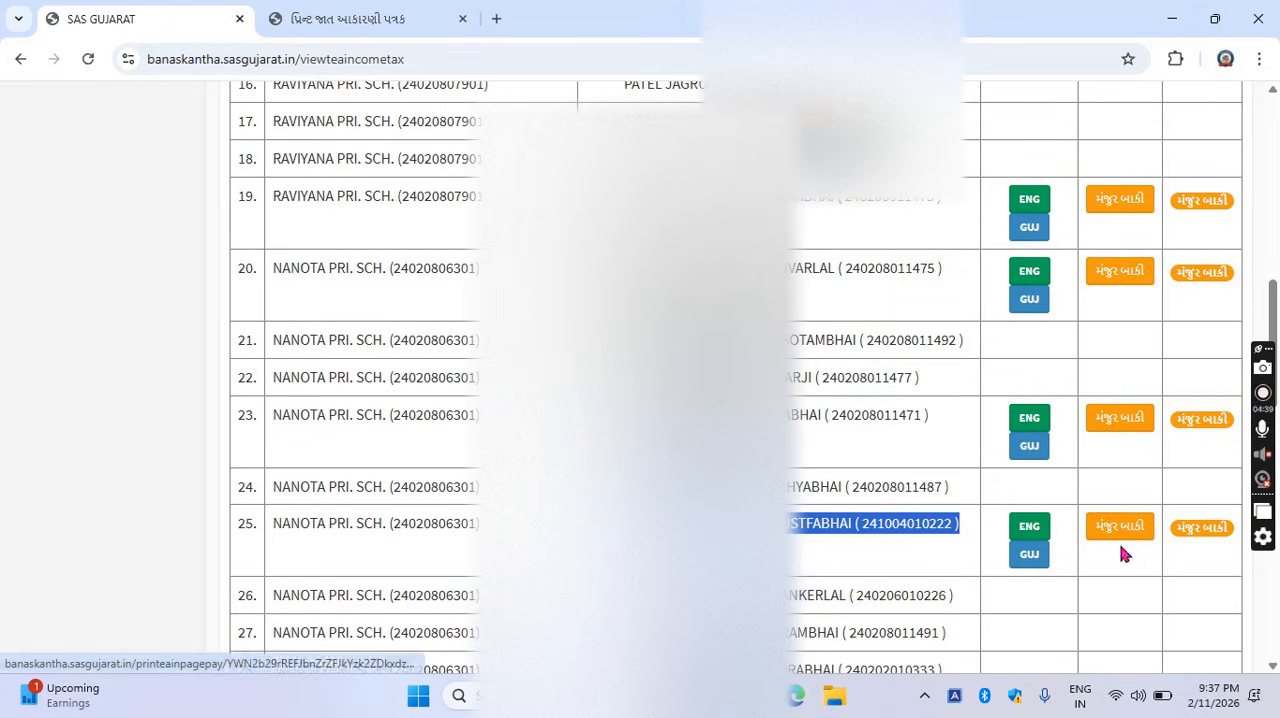
Set the pay center status of the row 25 teacher's form to મંજુર and save it.
click(1118, 533)
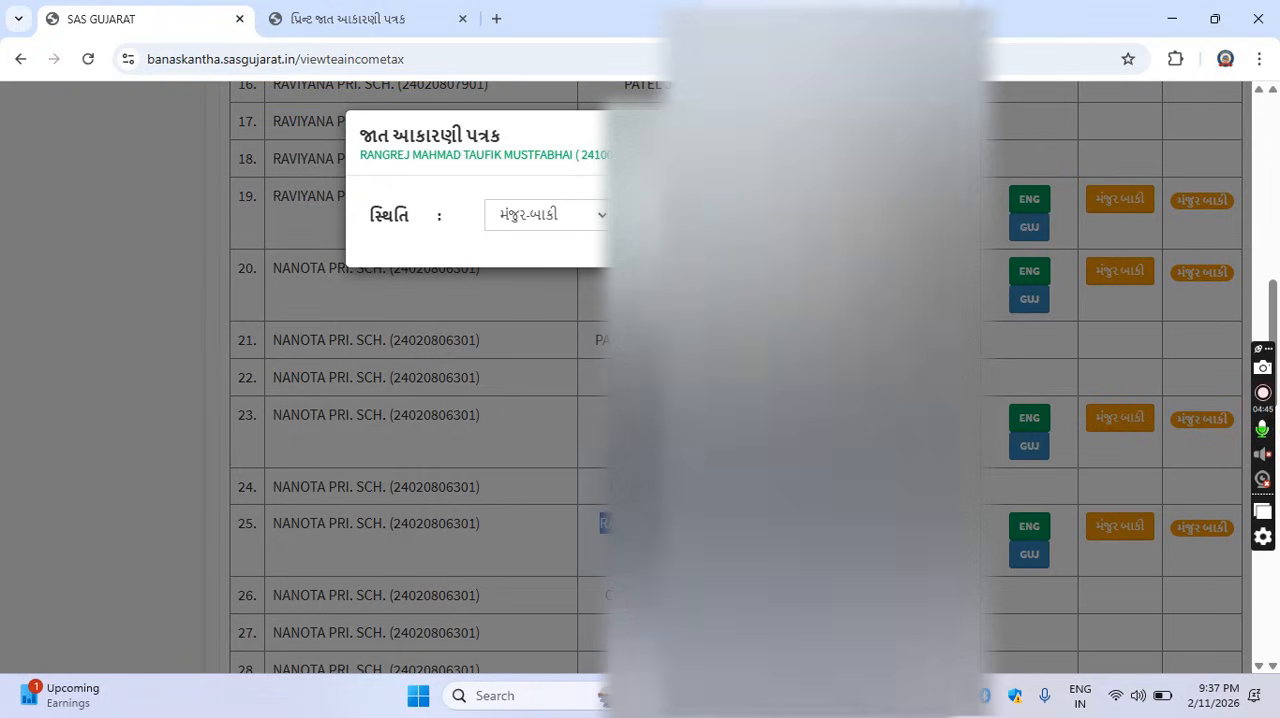
click(555, 215)
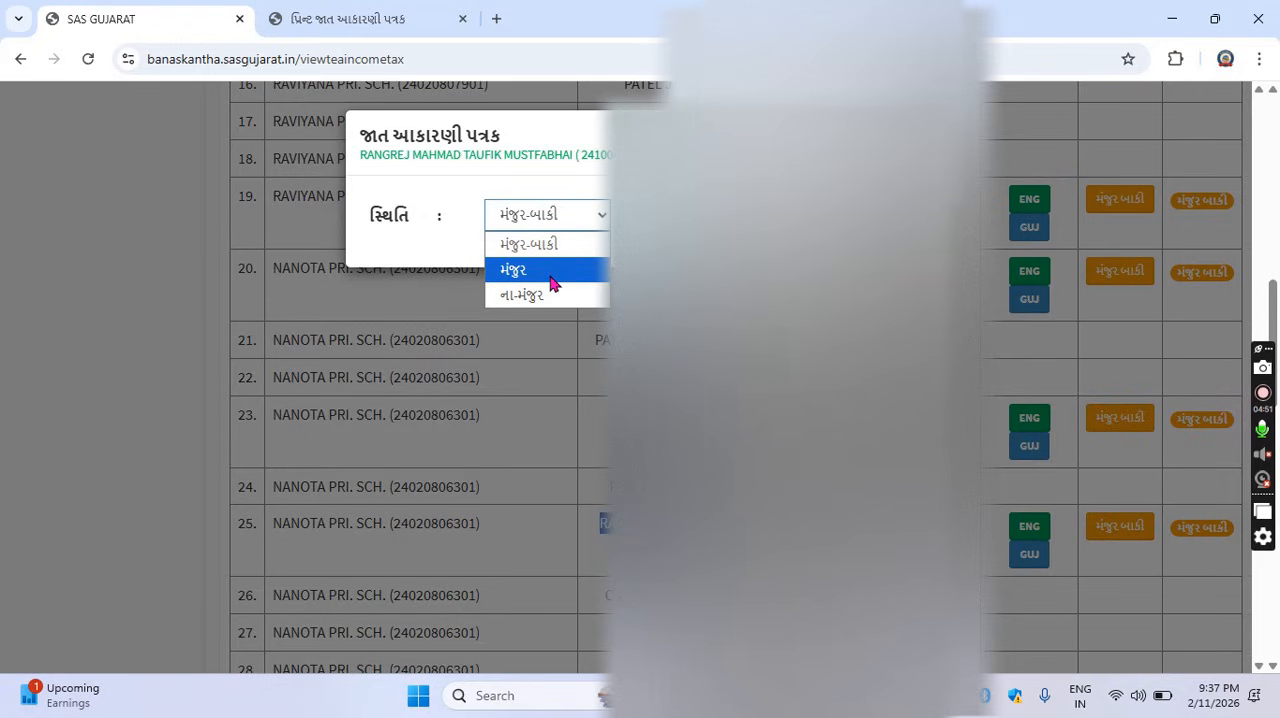
click(553, 271)
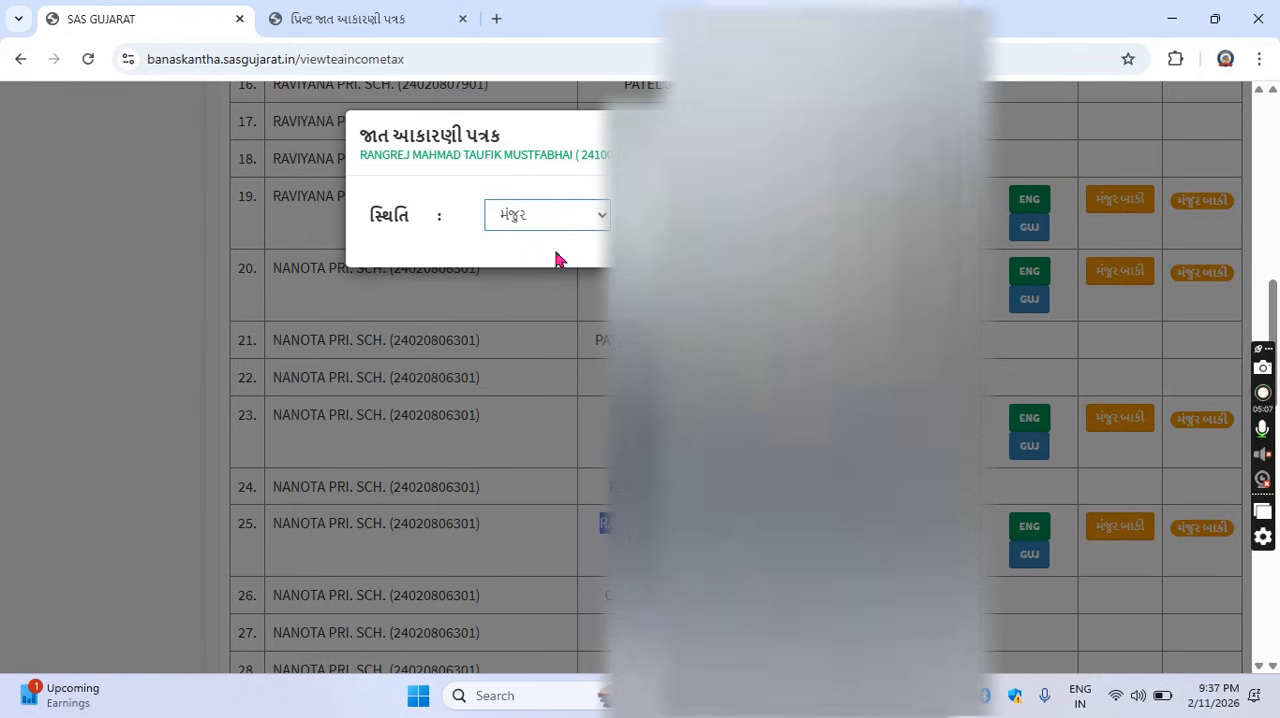
click(672, 215)
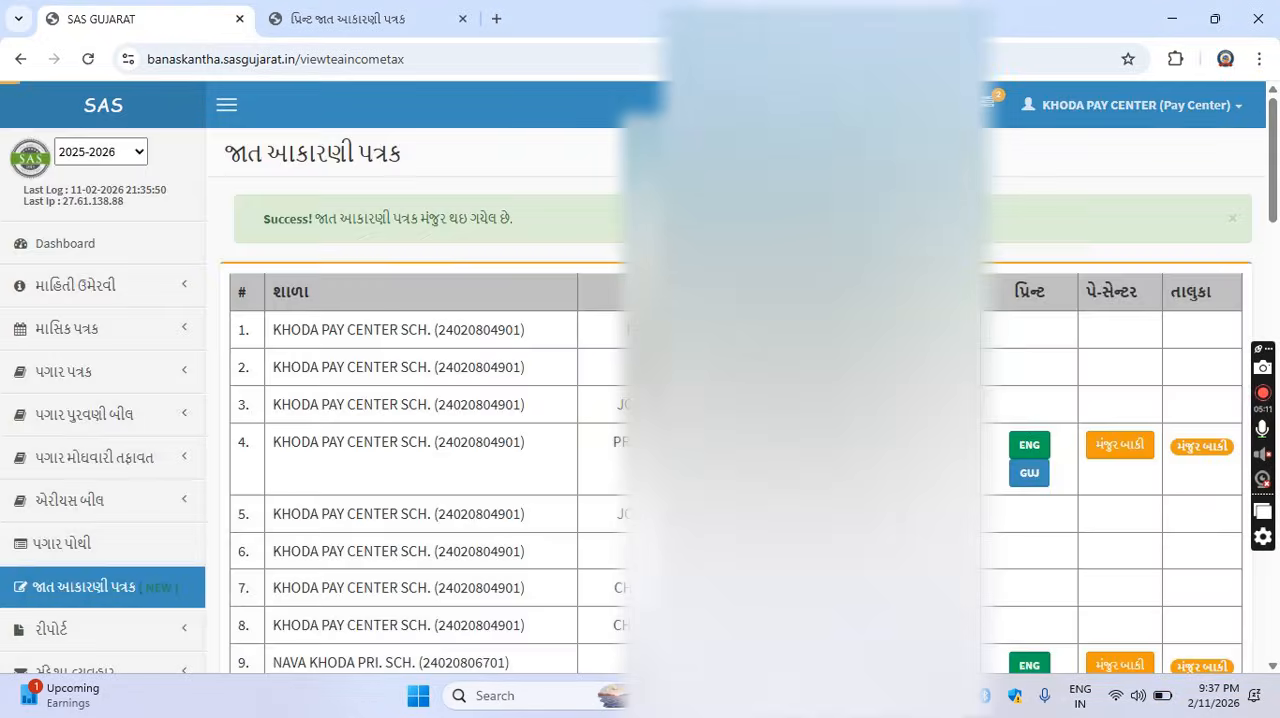
Check the pay center and taluka statuses of the teacher in row 25.
scroll(640, 400, down, 5)
scroll(640, 400, down, 7)
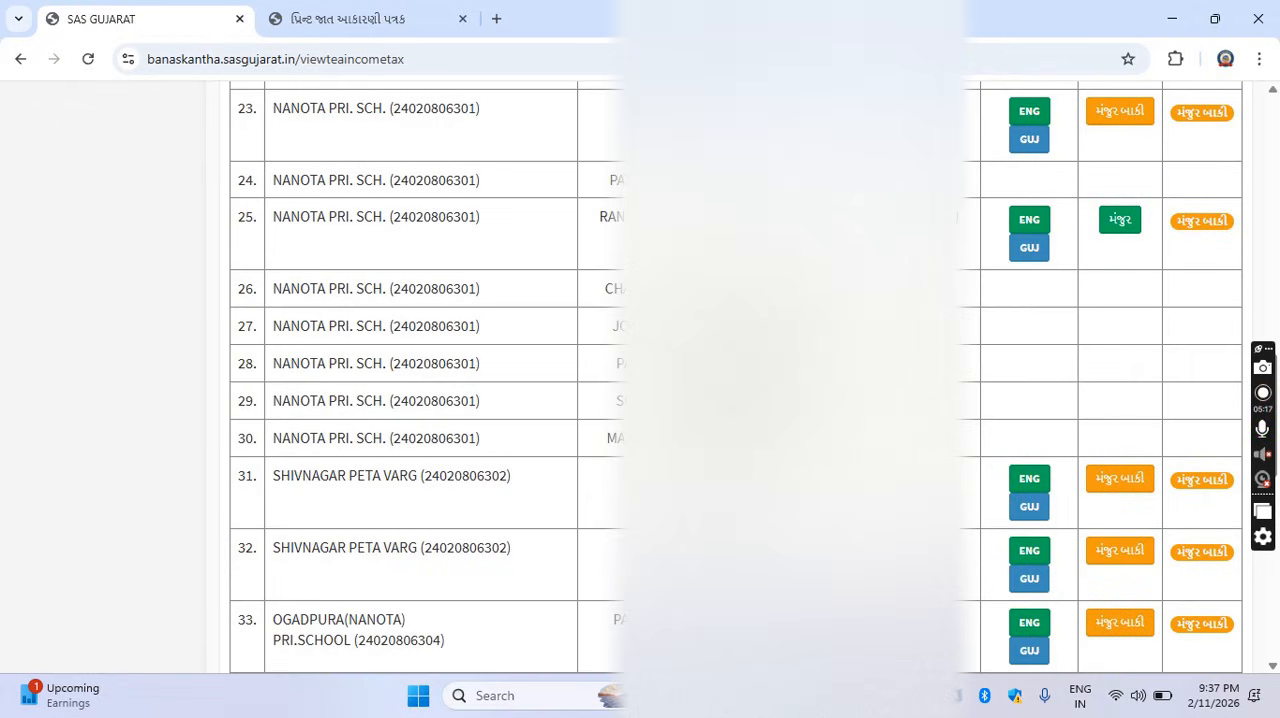
drag(608, 217, 850, 222)
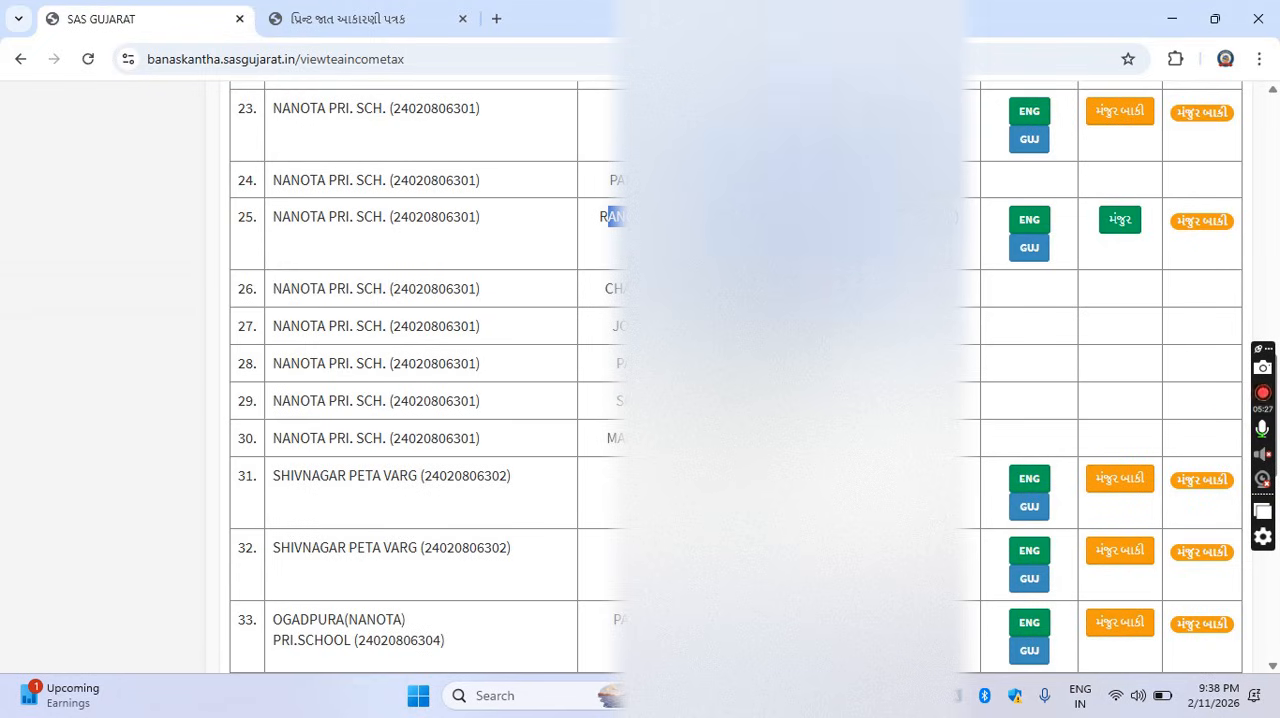
drag(602, 215, 800, 218)
Open the pay center profile and examine the name, number and address fields of the TAN ની માહિતી section.
scroll(1255, 274, up, 10)
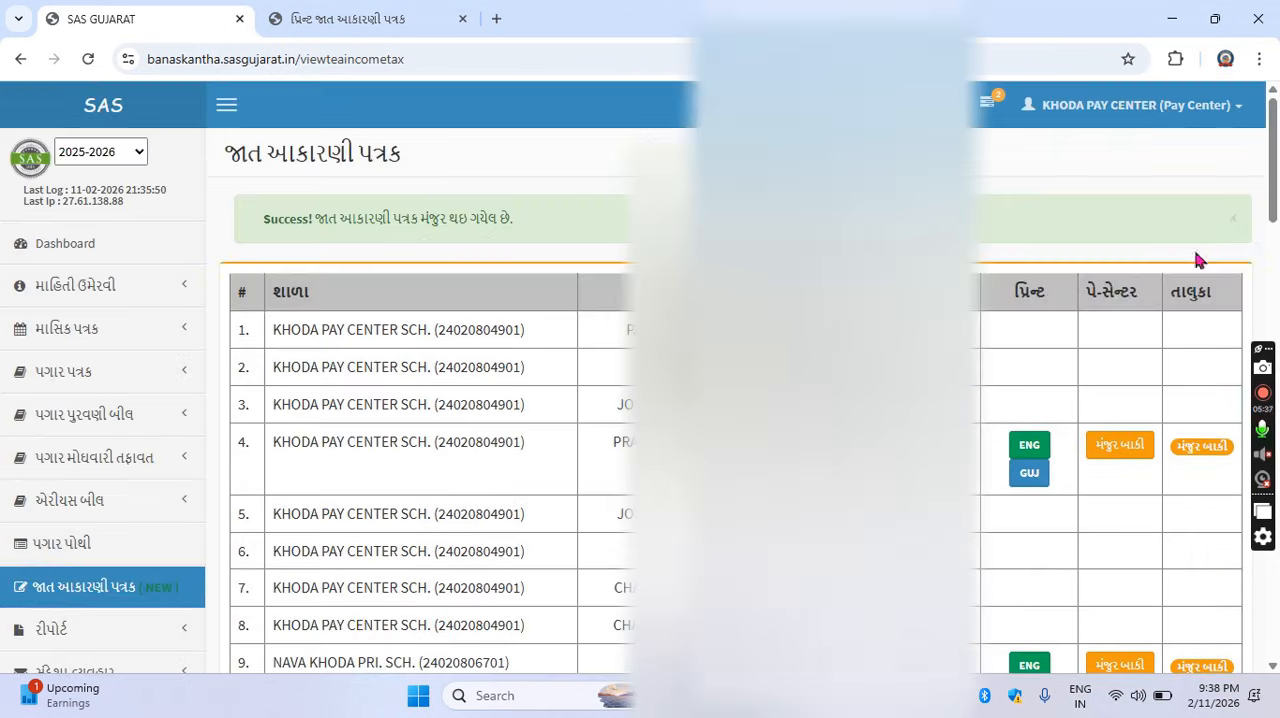
click(1239, 112)
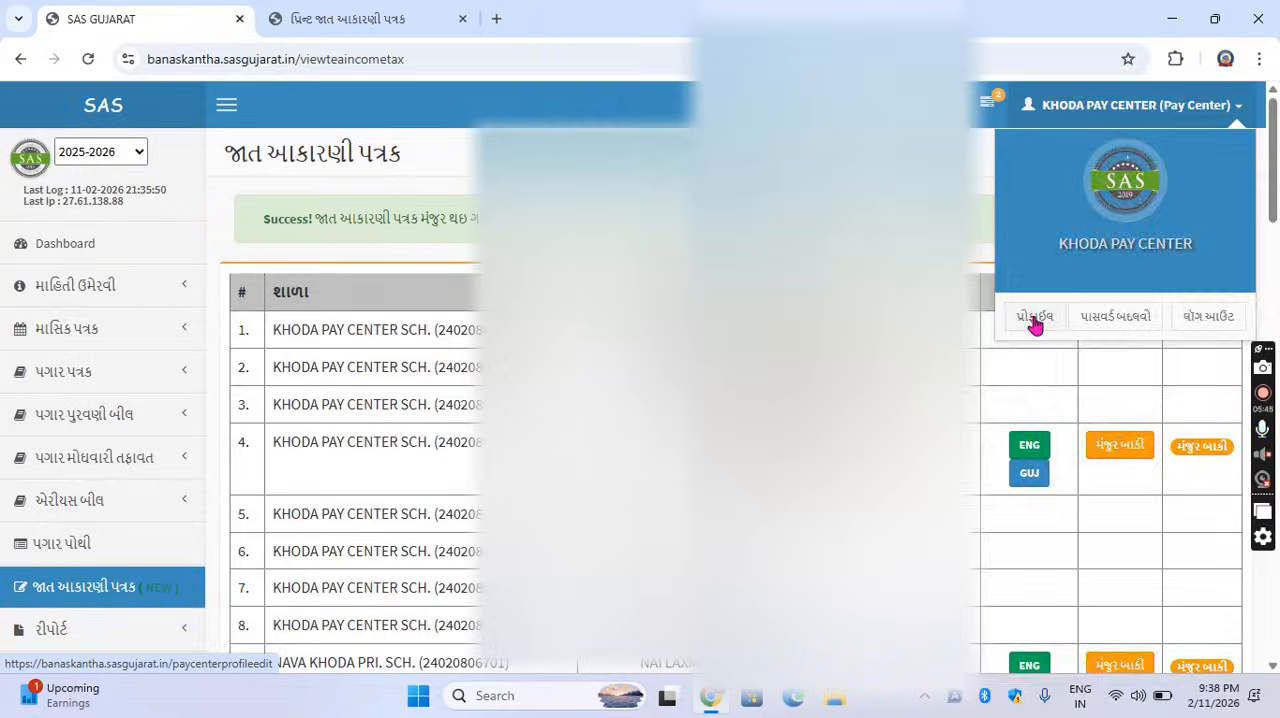
click(1035, 318)
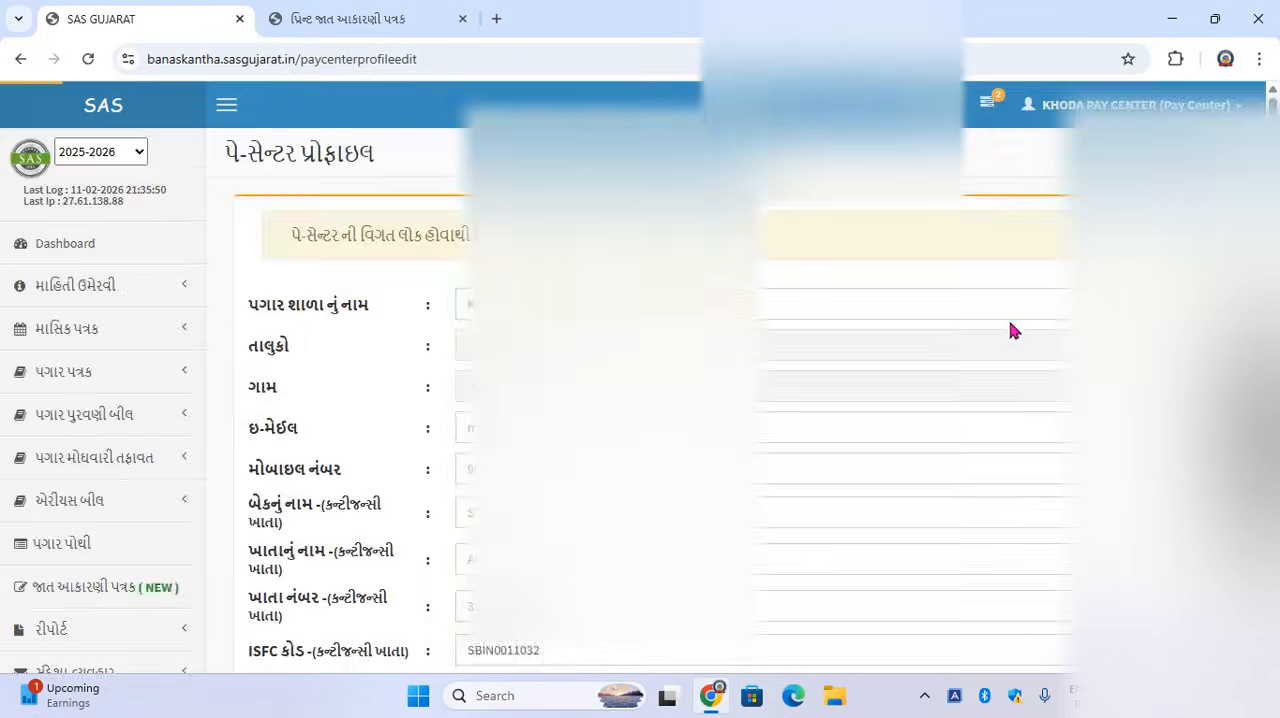
scroll(1010, 330, down, 3)
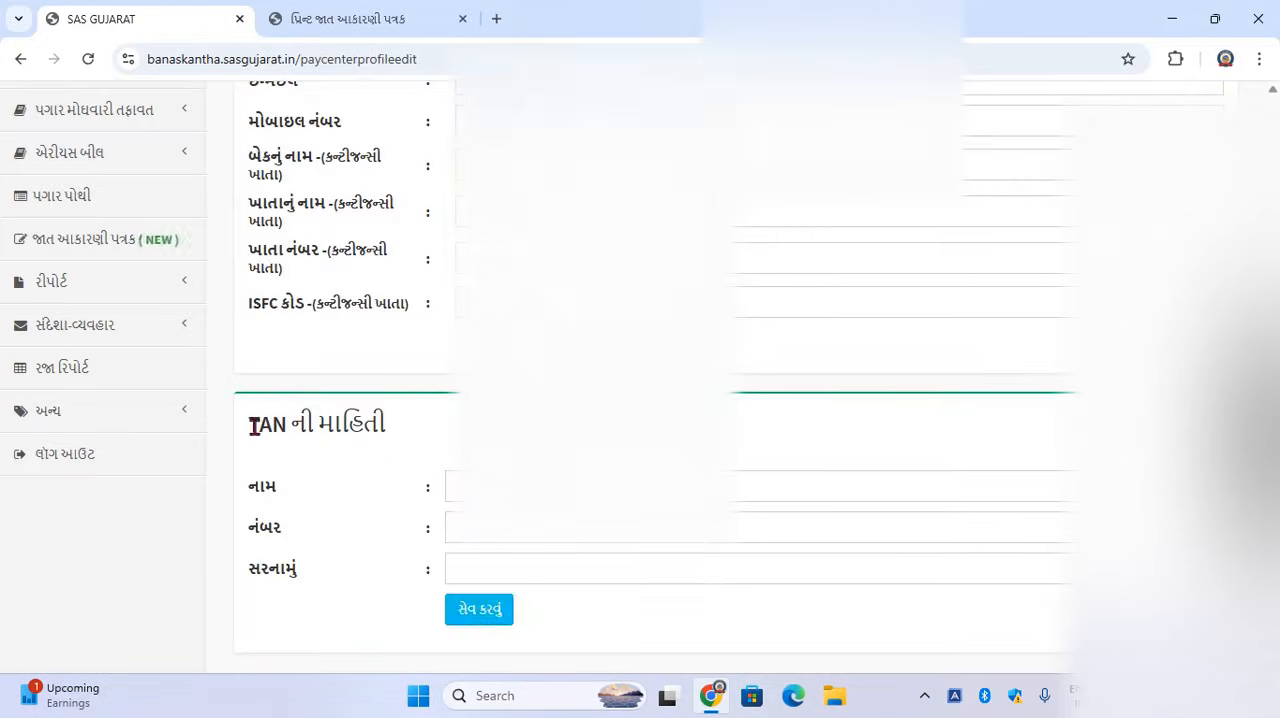
drag(251, 424, 403, 431)
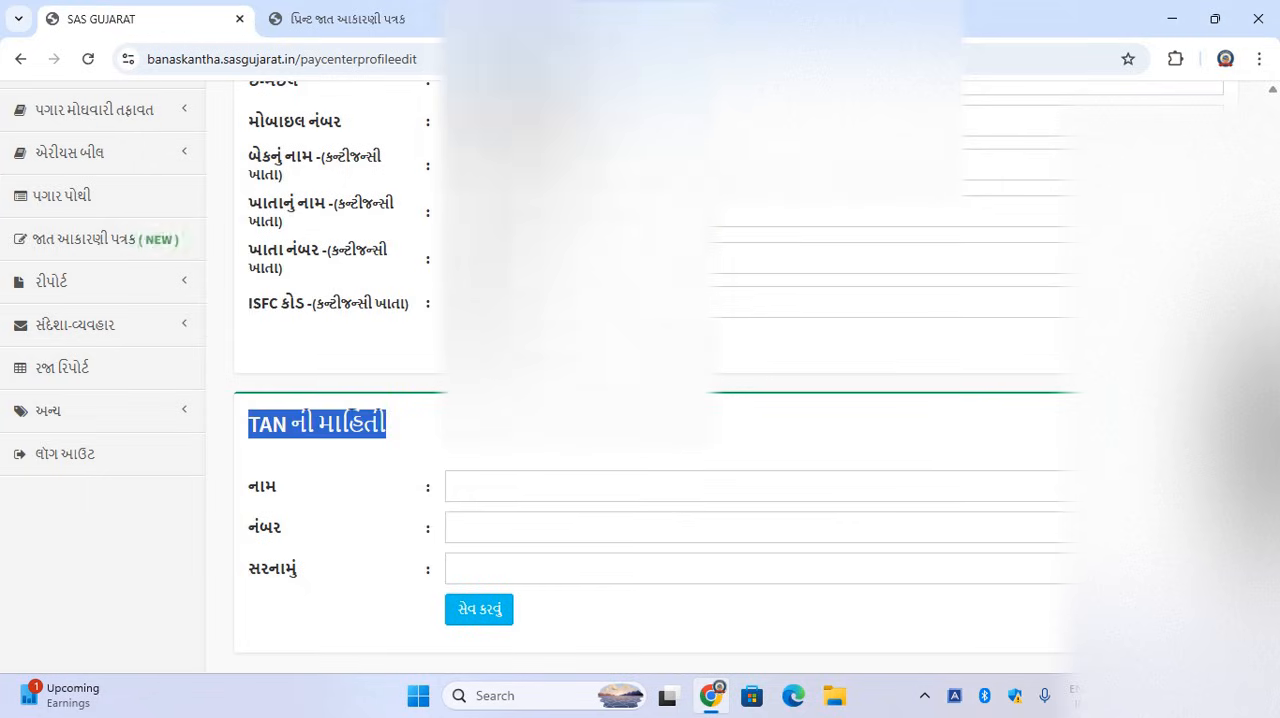
click(520, 415)
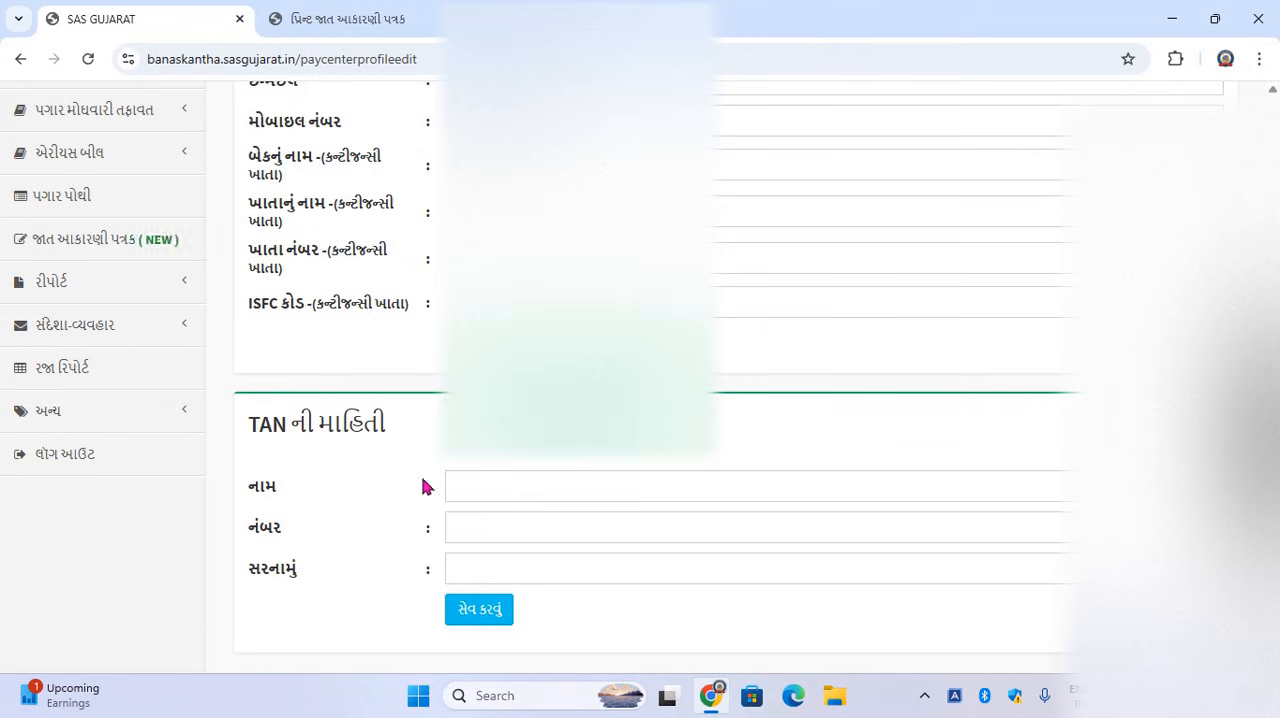
click(471, 518)
click(480, 562)
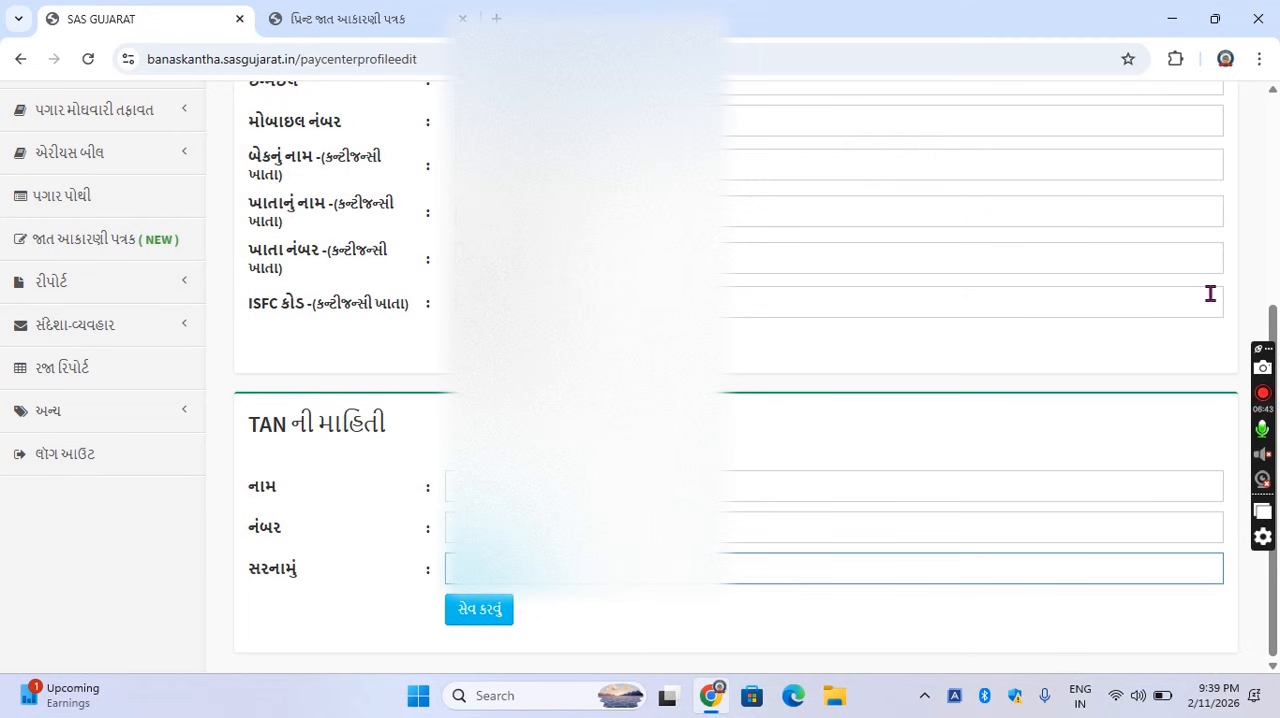
scroll(1210, 293, up, 15)
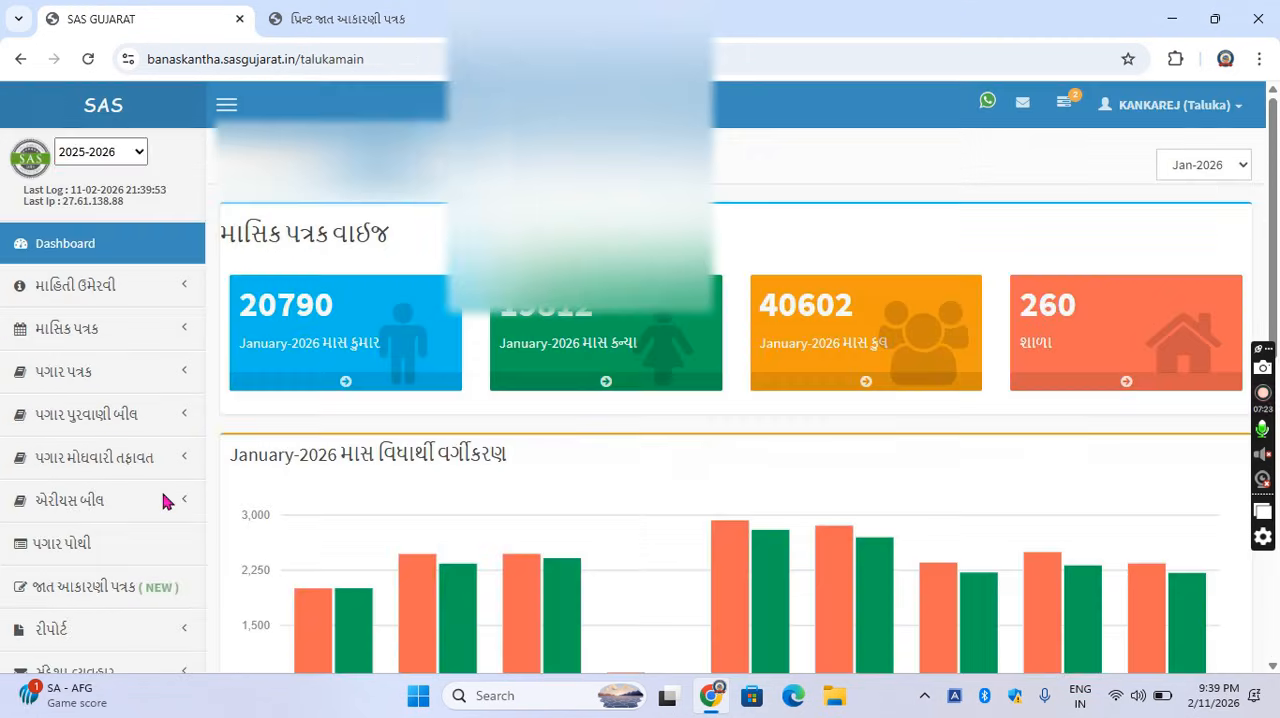
In the taluka account, list the જાત આકારણી પત્રક forms of KHODA PAY CENTER and check the year selection.
click(103, 594)
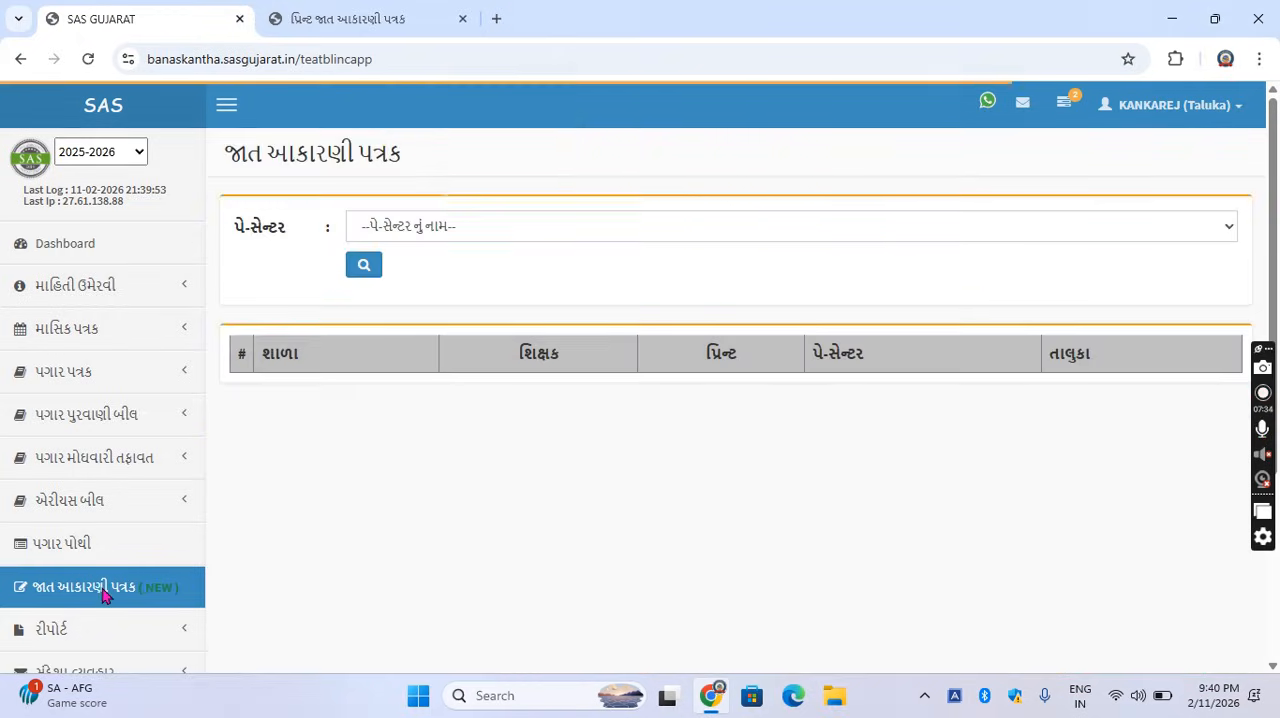
click(476, 236)
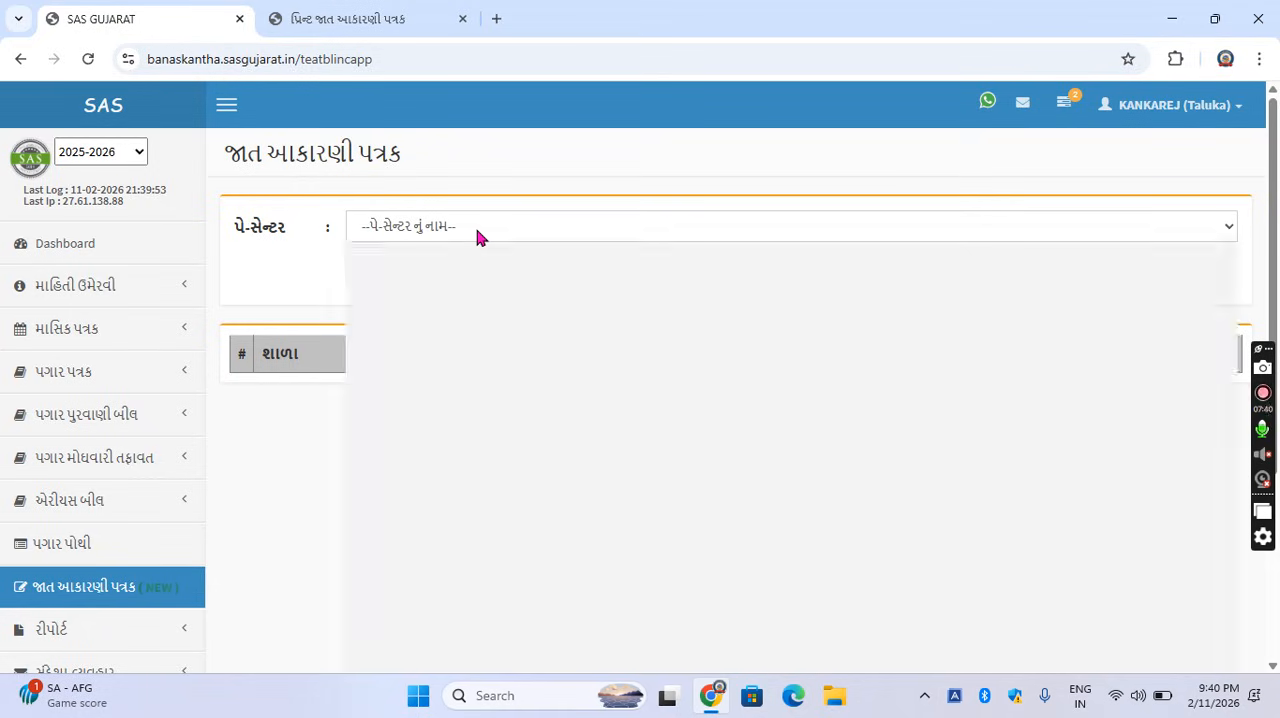
key(k)
key(k)
key(o)
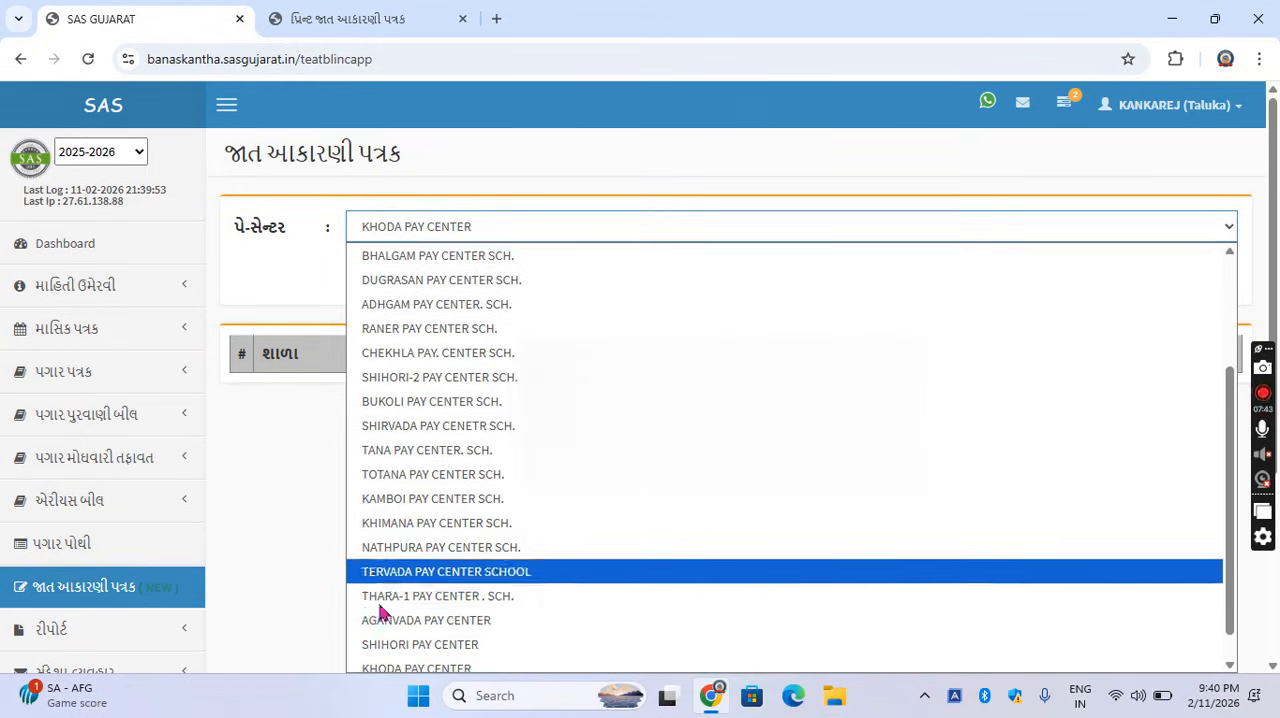
click(392, 664)
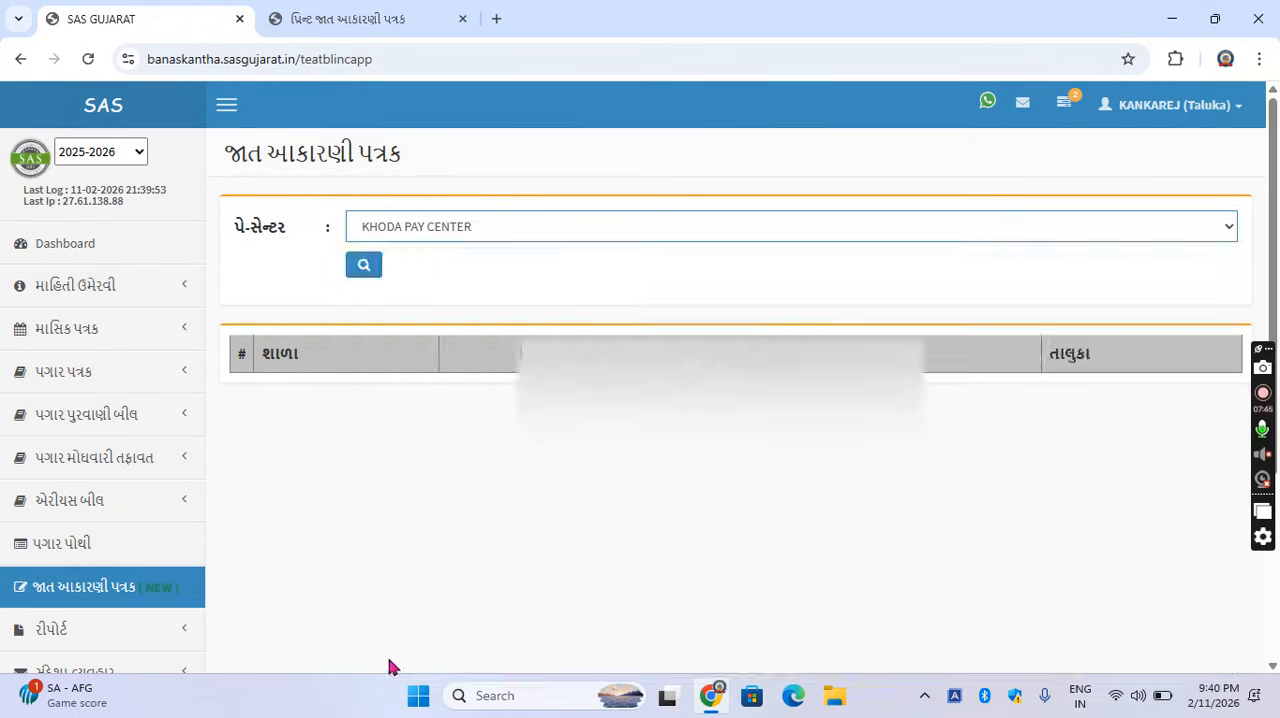
click(366, 268)
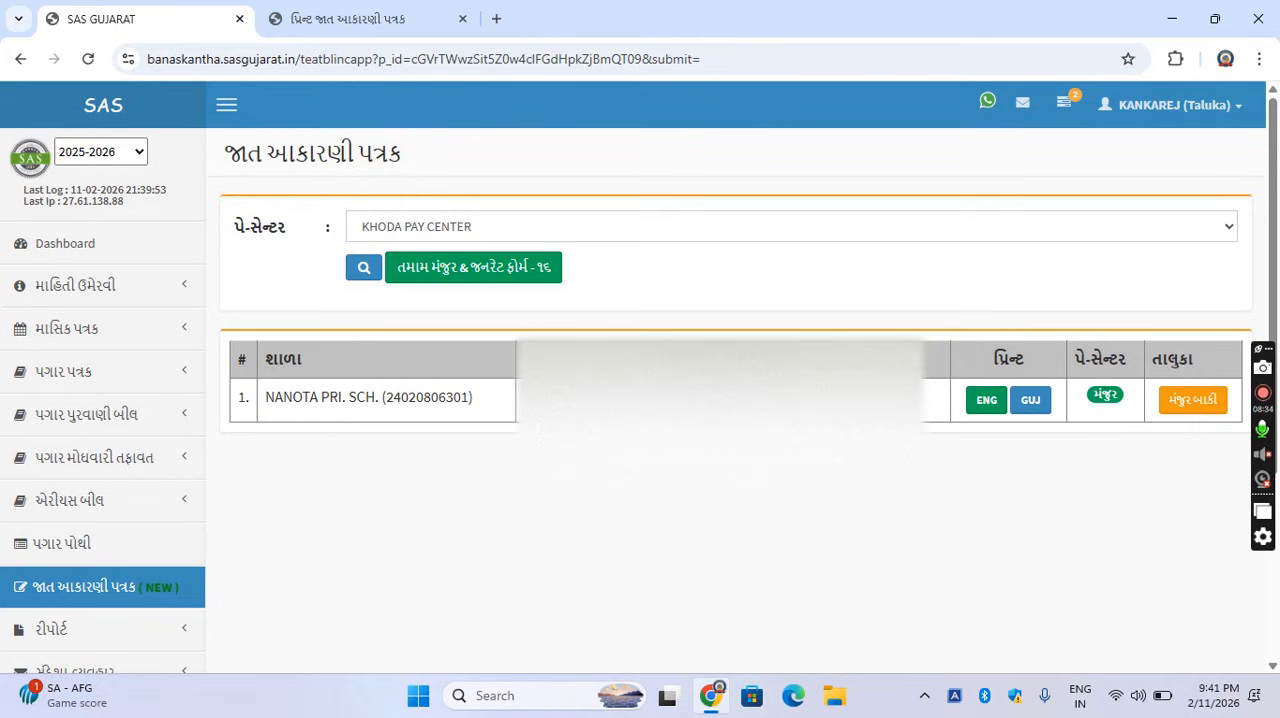
click(134, 155)
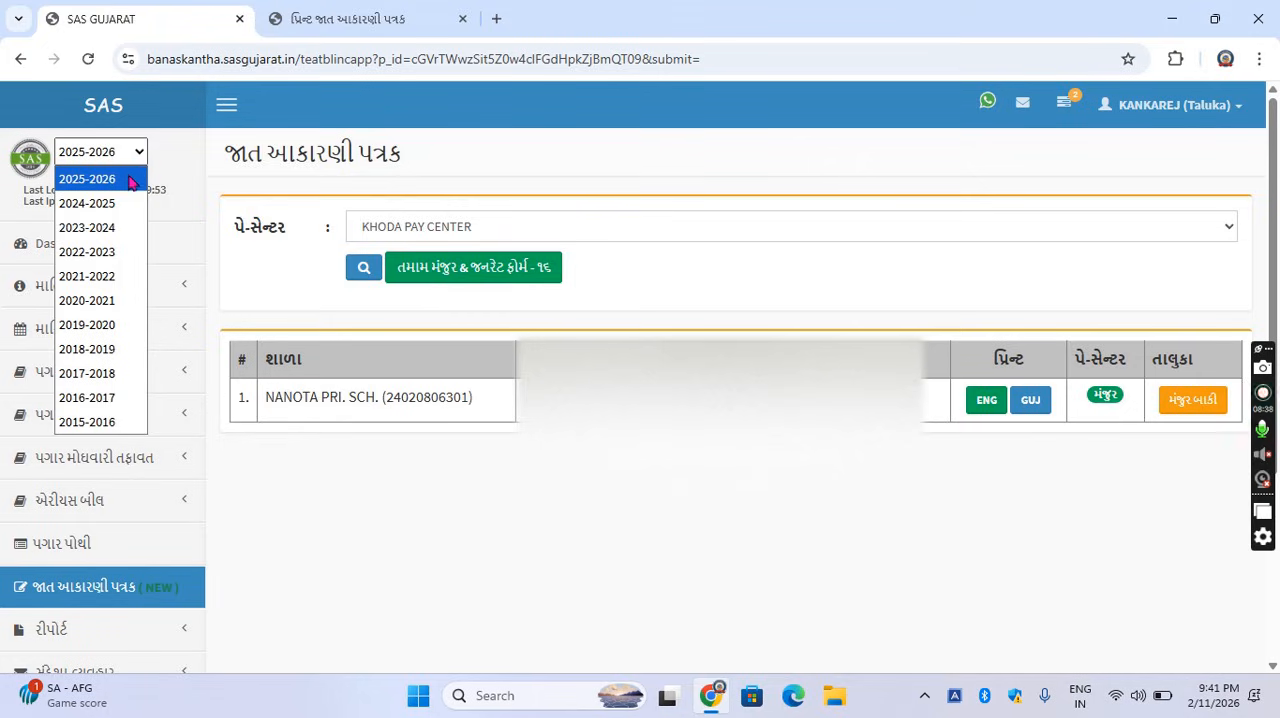
click(174, 170)
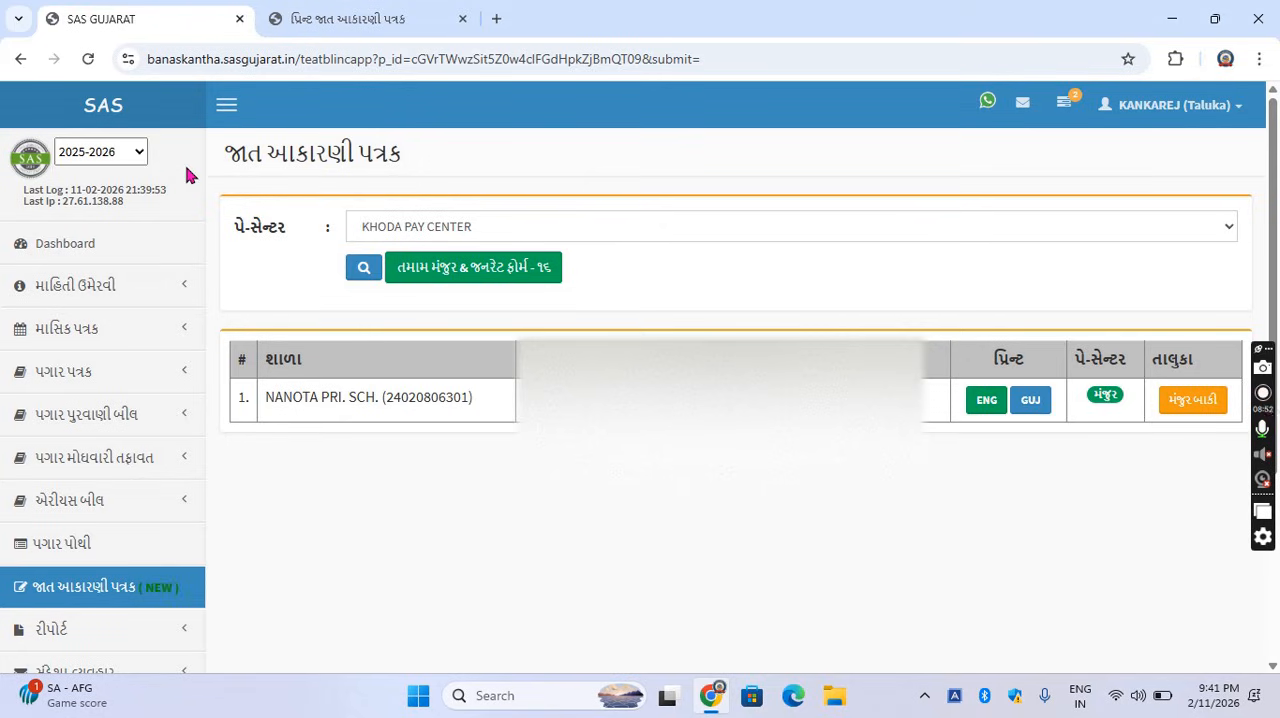
Set the taluka status of the NANOTA PRI. SCH. teacher's form to મંજુર and save it.
click(1186, 411)
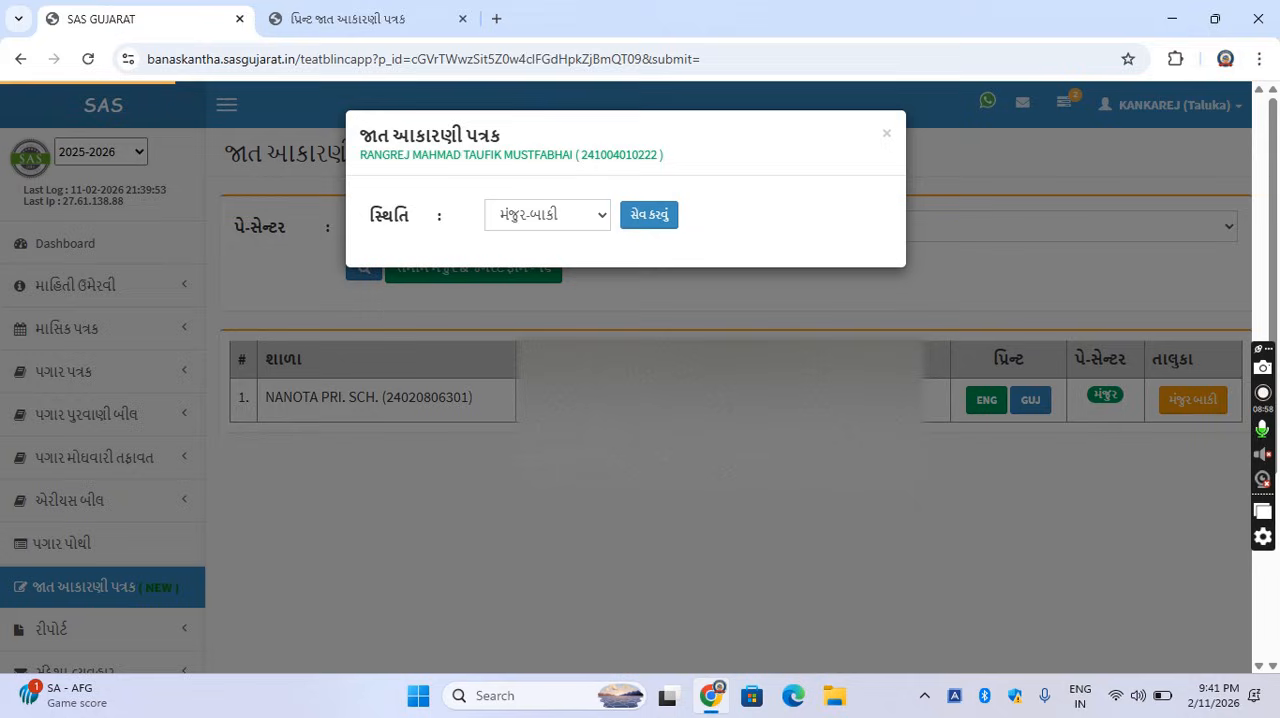
click(576, 227)
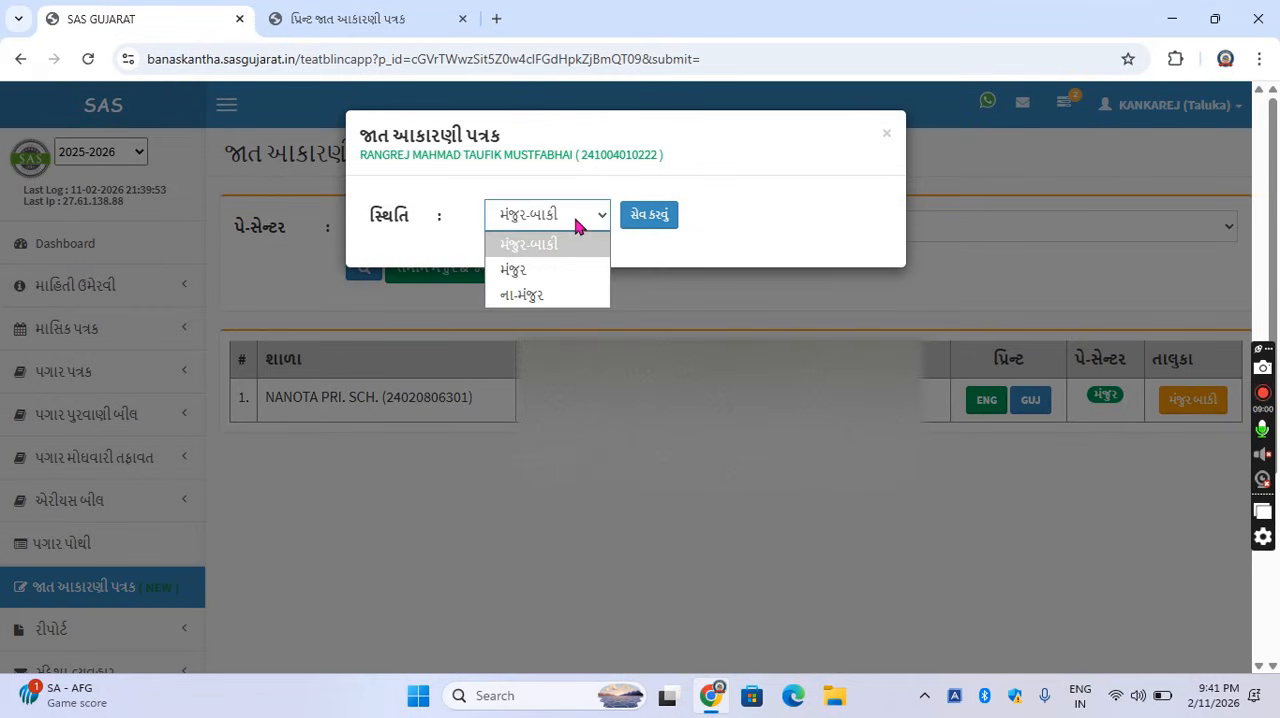
click(566, 280)
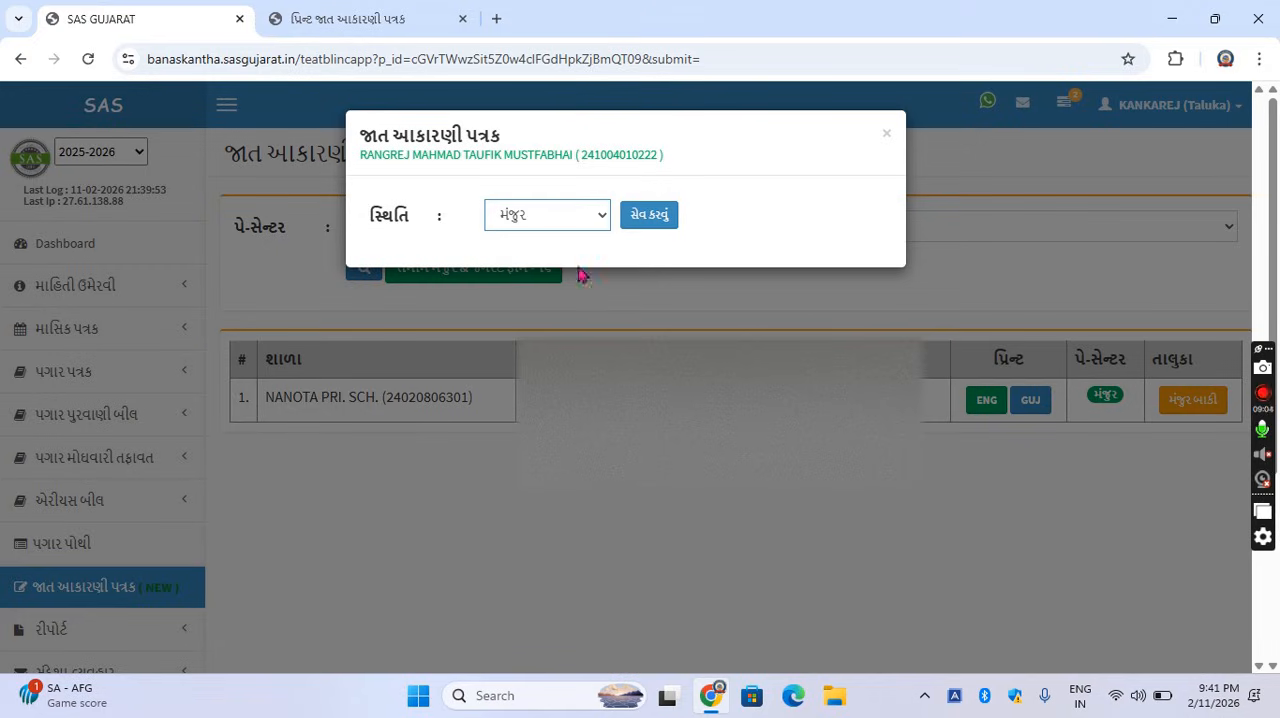
click(643, 230)
click(646, 222)
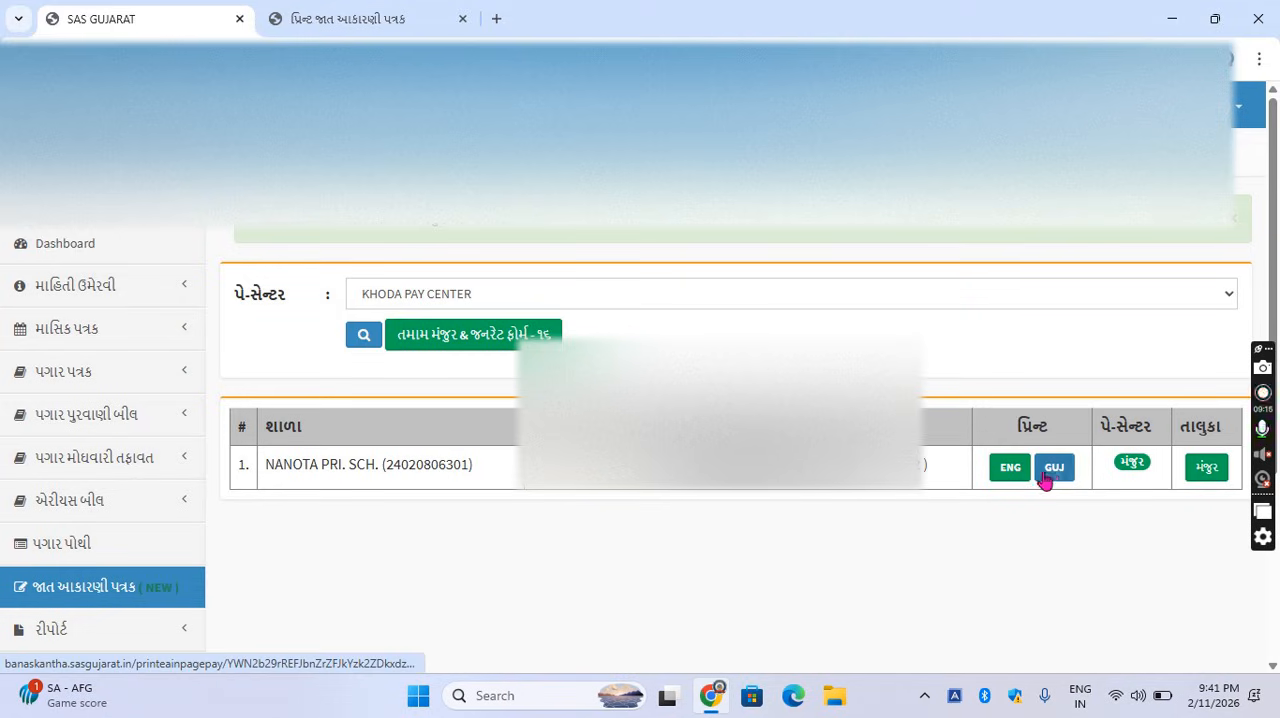
Open the English print of the teacher's self-assessment form and review it down to the signature section.
click(1024, 480)
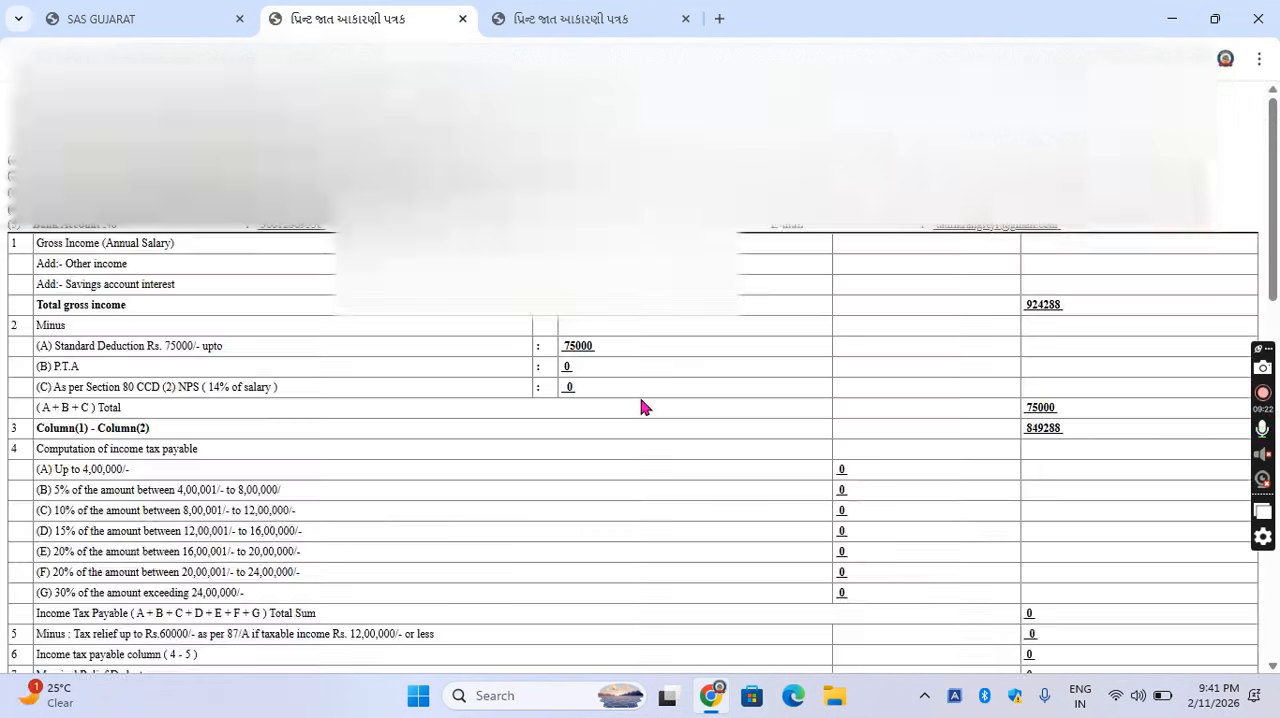
scroll(641, 406, down, 15)
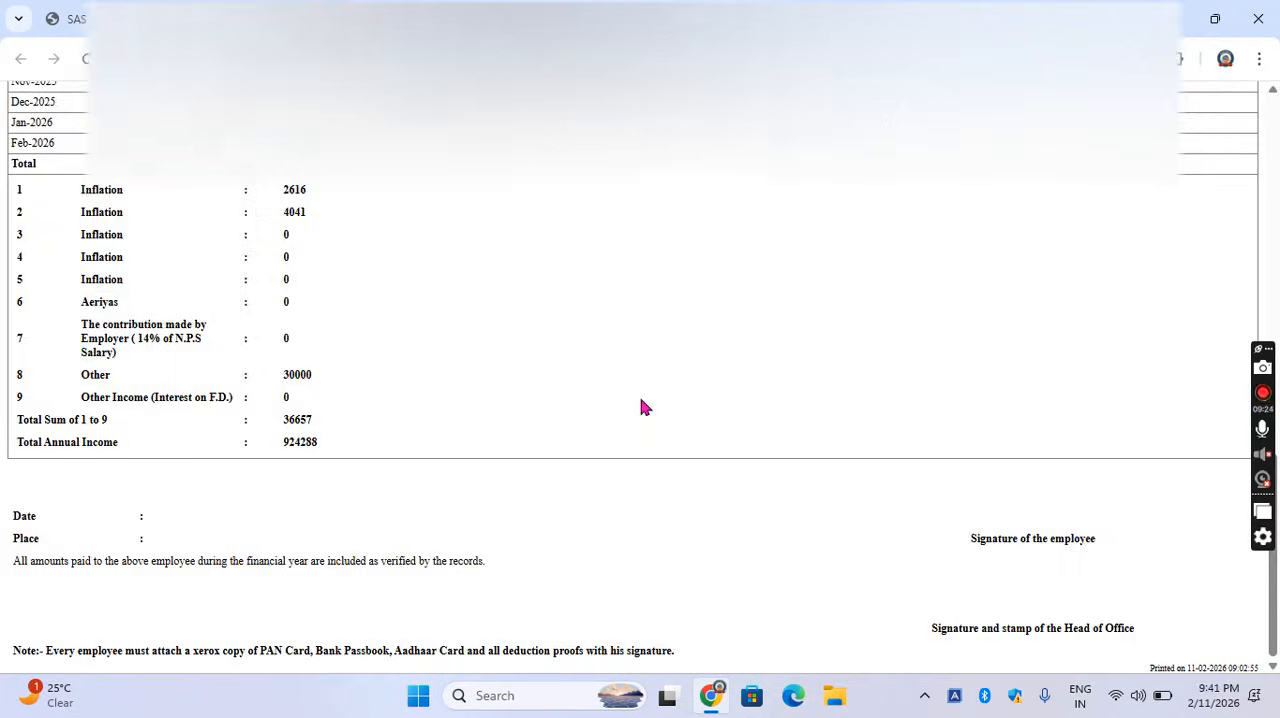
scroll(641, 406, up, 12)
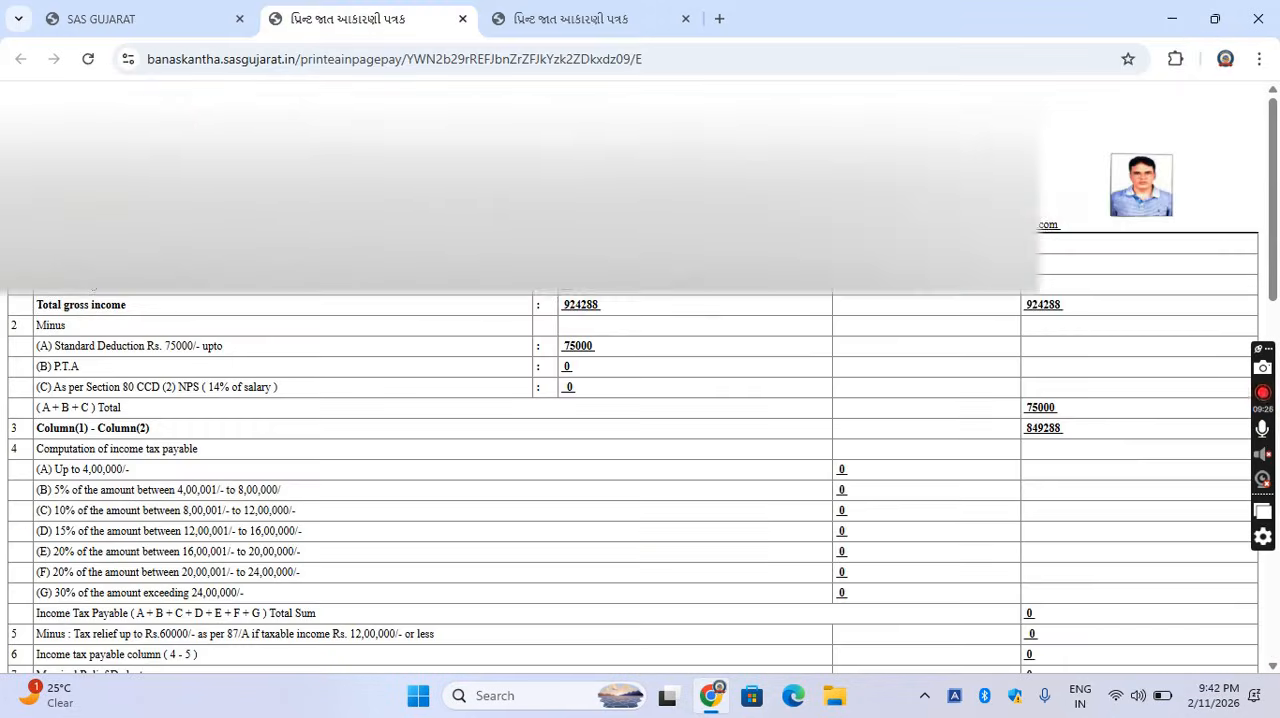
Return to the teacher's જાત આકારણી પત્રક page, generate the Form-16 print and review its Part A and Part B.
click(96, 19)
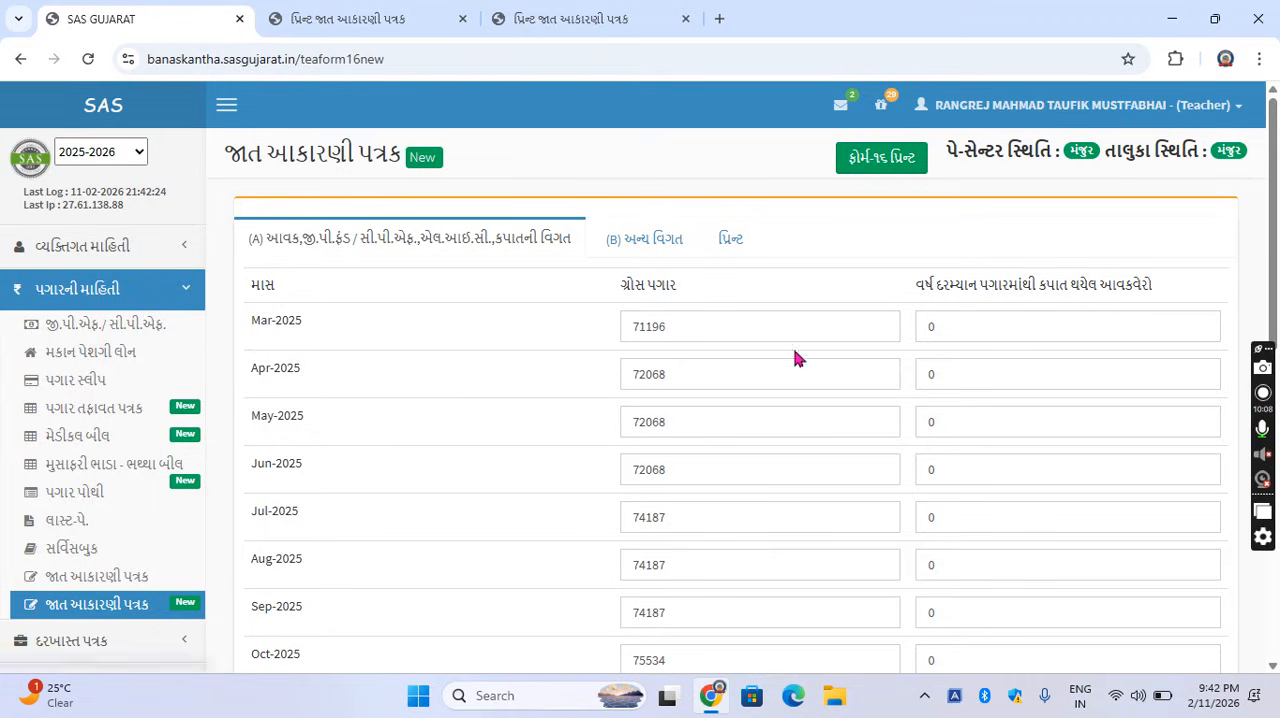
click(872, 163)
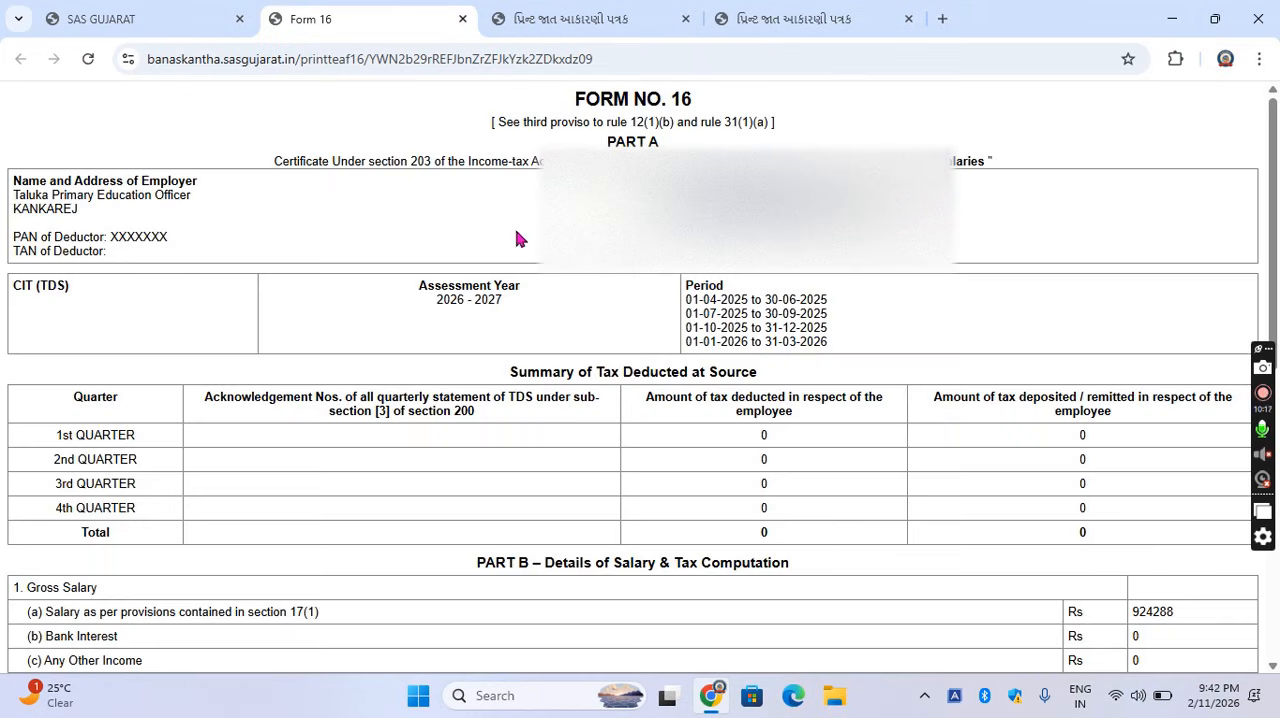
scroll(517, 237, down, 6)
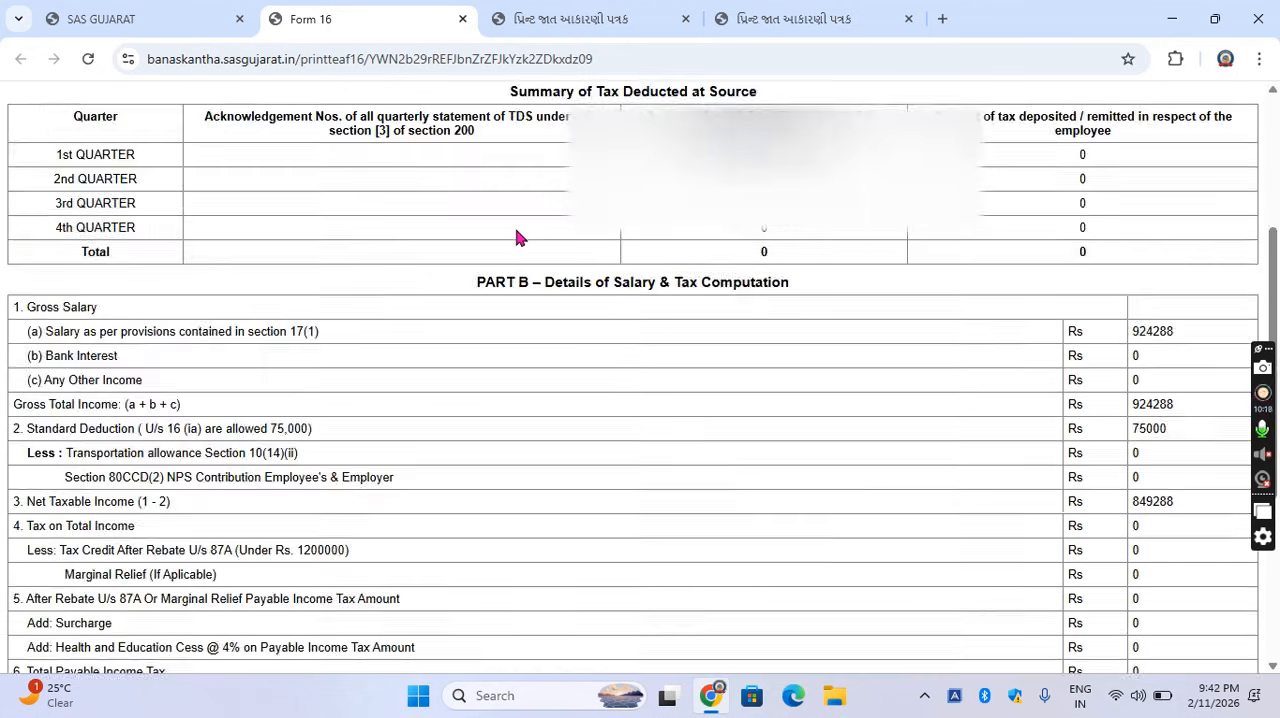